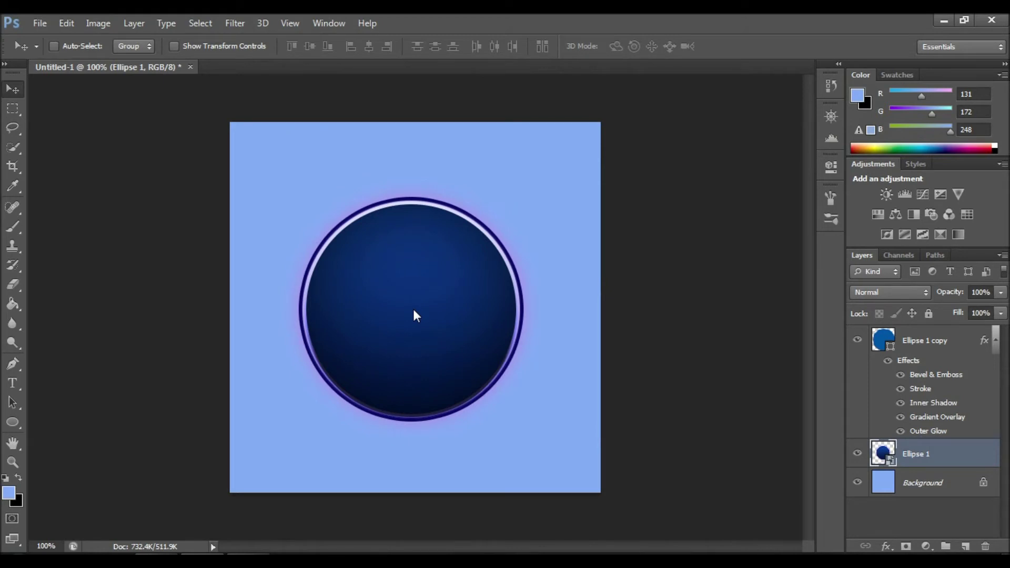
# Create a new 500×500 px document named 'button'.
pyautogui.click(39, 24)
pyautogui.click(62, 40)
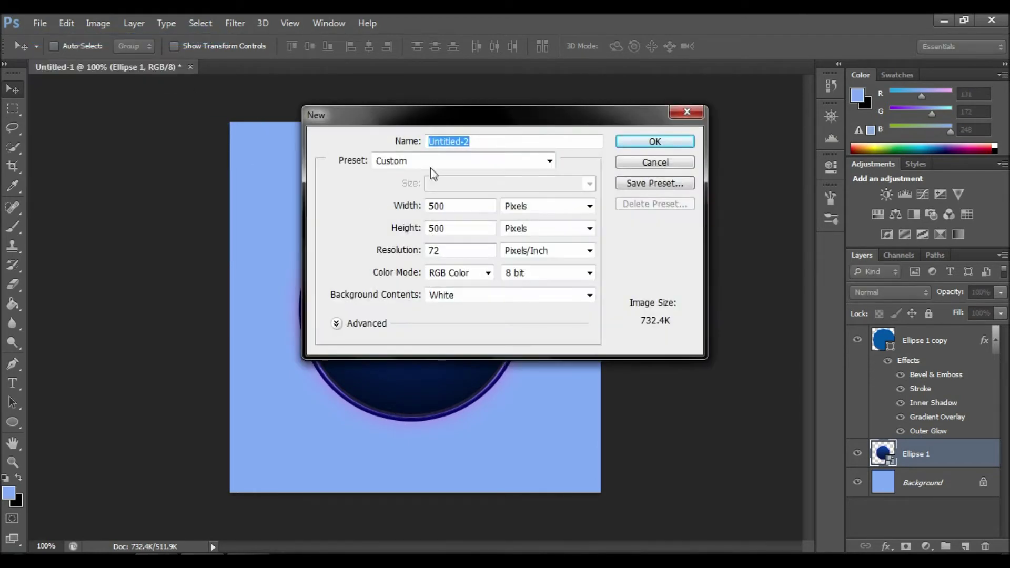
pyautogui.write('button')
pyautogui.click(637, 143)
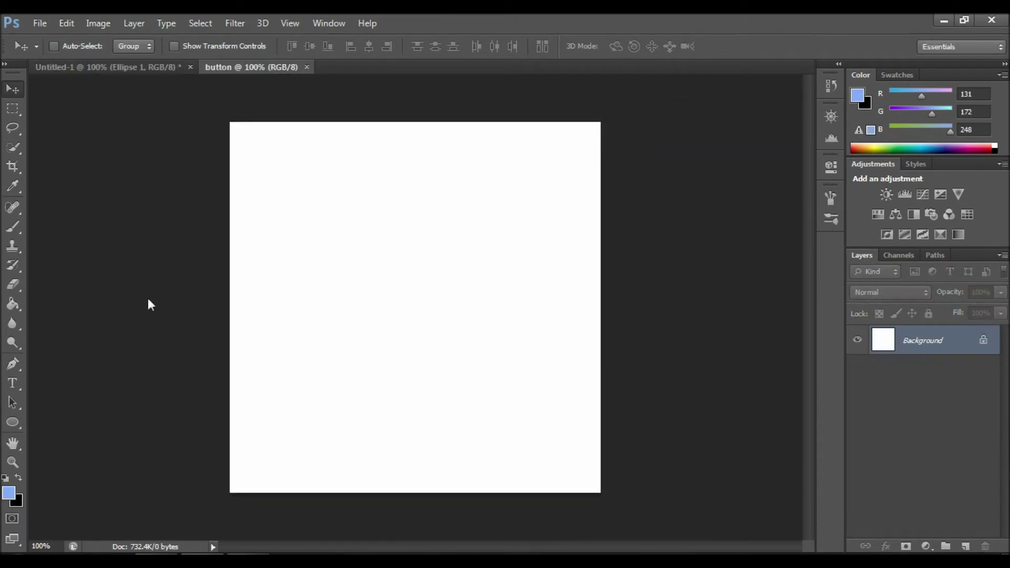
# Fill the background light blue with the Paint Bucket and add an empty Layer 1.
pyautogui.click(12, 304)
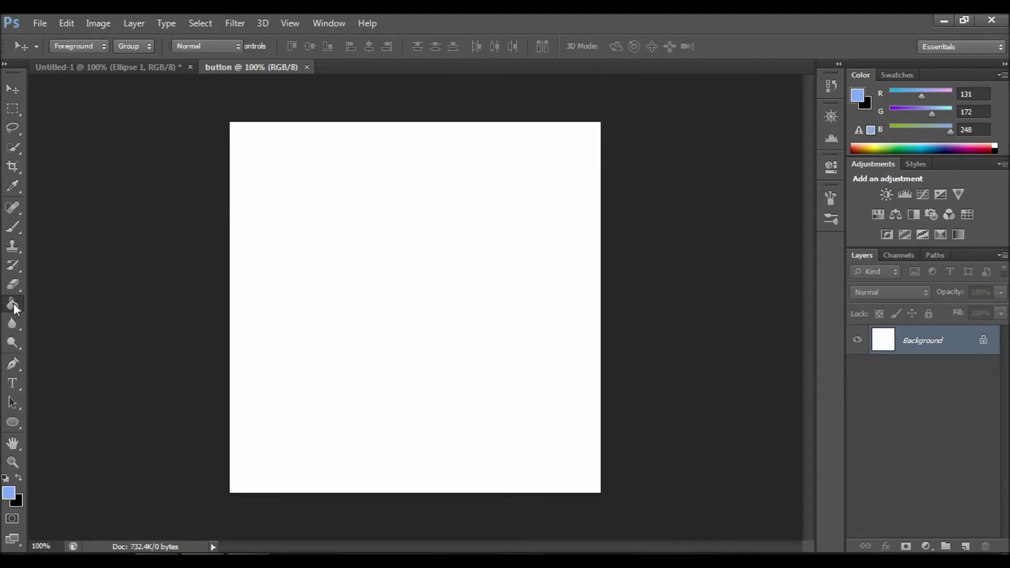
pyautogui.click(303, 394)
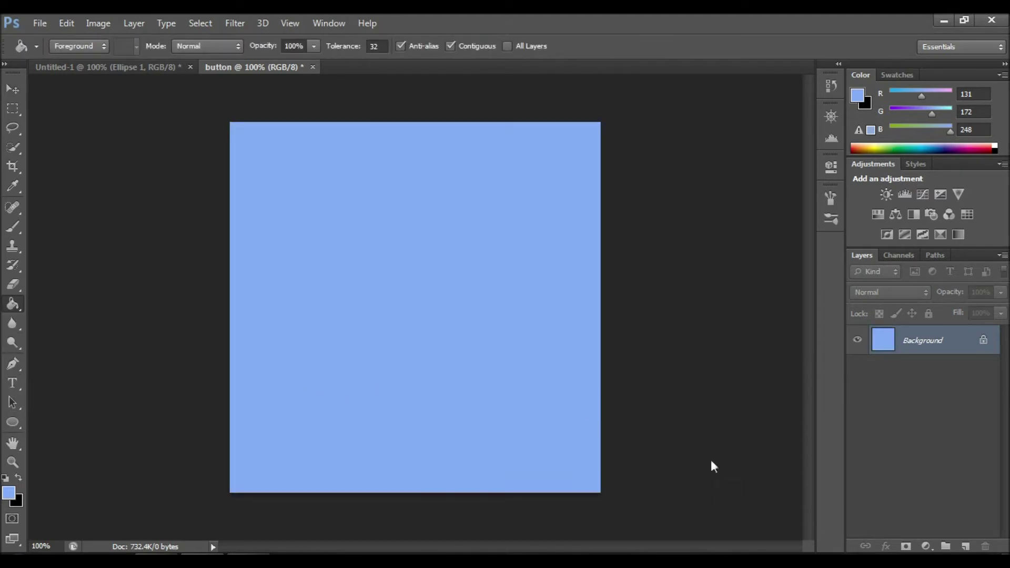
pyautogui.click(966, 546)
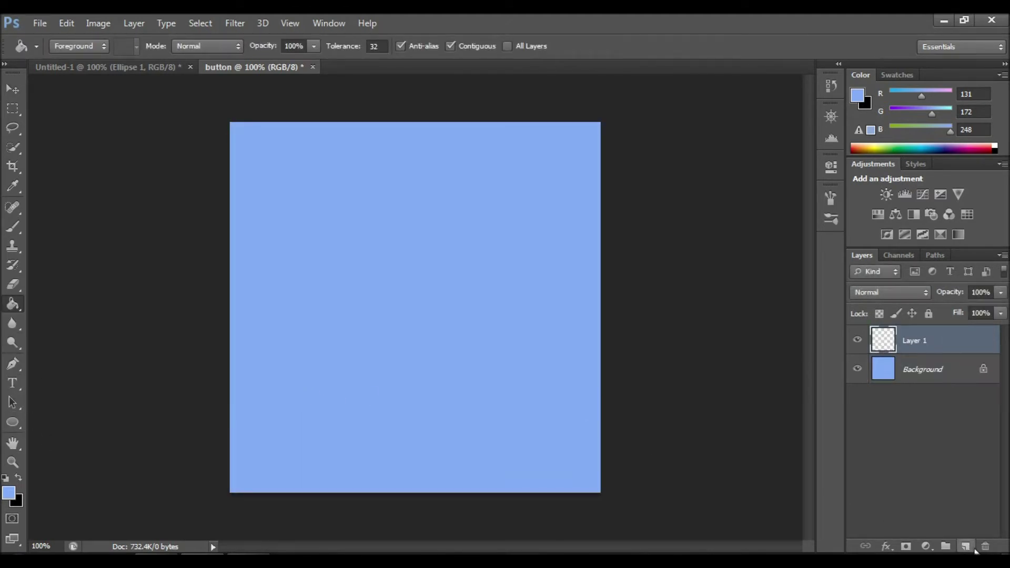
pyautogui.click(12, 424)
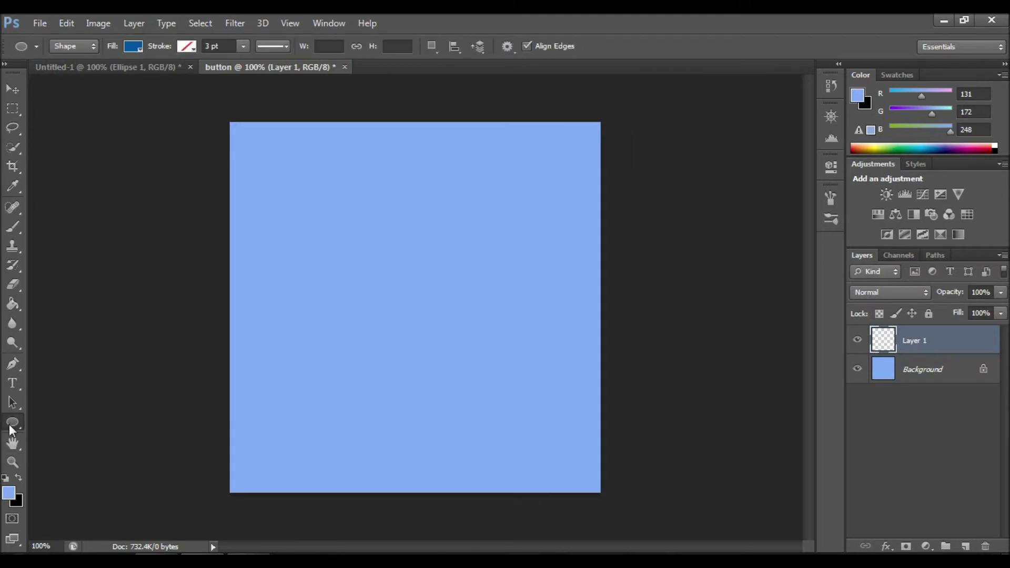
# Draw a dark-blue 295 px circle and move it up-left toward the canvas centre.
pyautogui.click(133, 46)
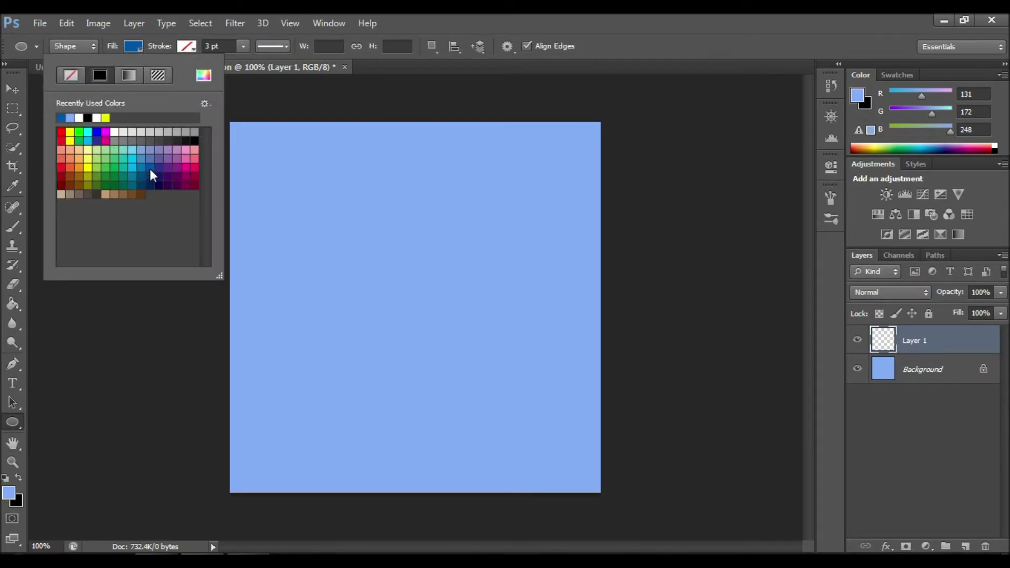
pyautogui.click(133, 50)
pyautogui.moveTo(331, 235); pyautogui.dragTo(558, 441)
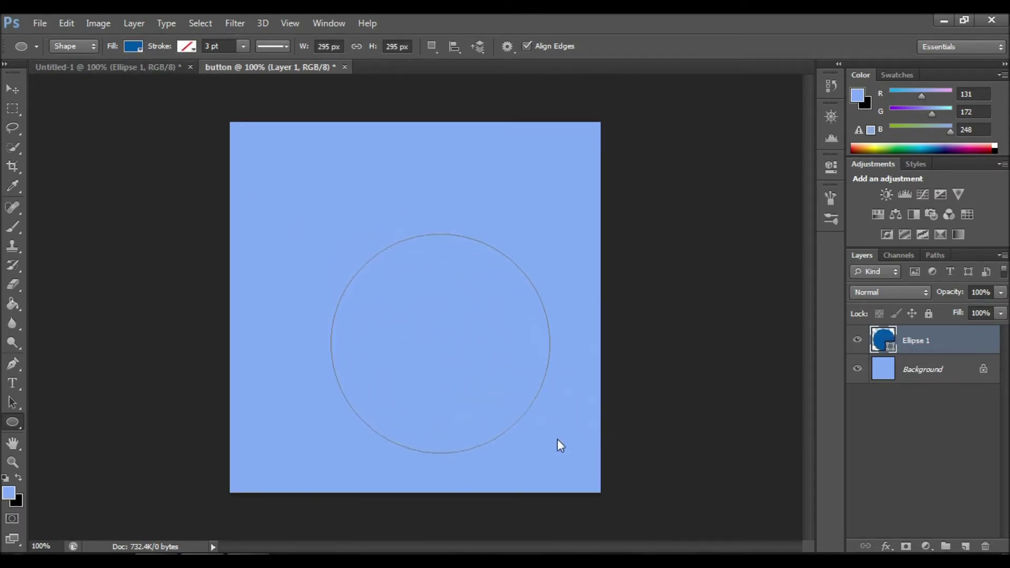
pyautogui.click(13, 90)
pyautogui.moveTo(501, 355); pyautogui.dragTo(476, 322)
# Add a Gradient Overlay to Ellipse 1 using the foreground-to-background preset.
pyautogui.rightClick(904, 345)
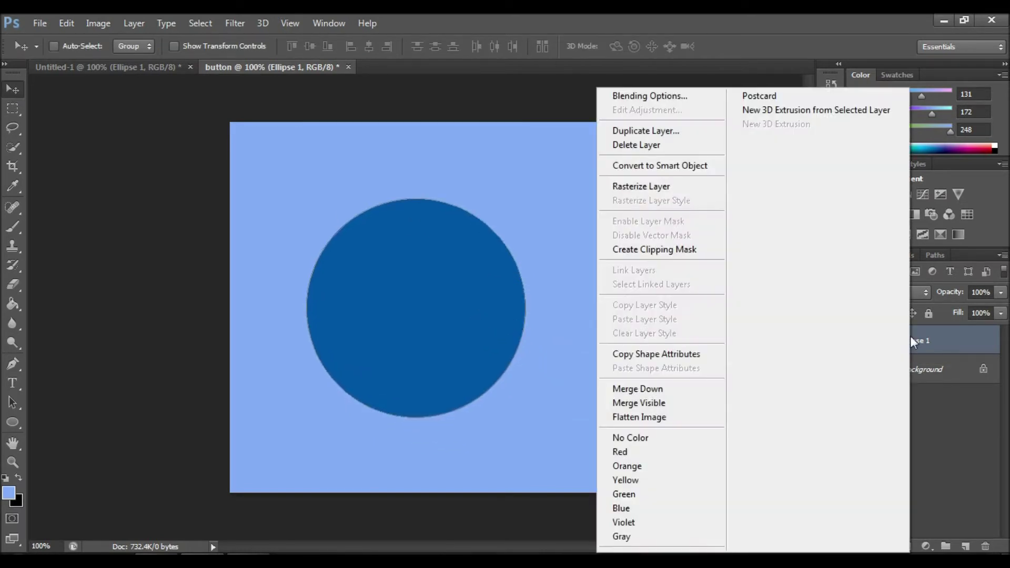
pyautogui.click(672, 95)
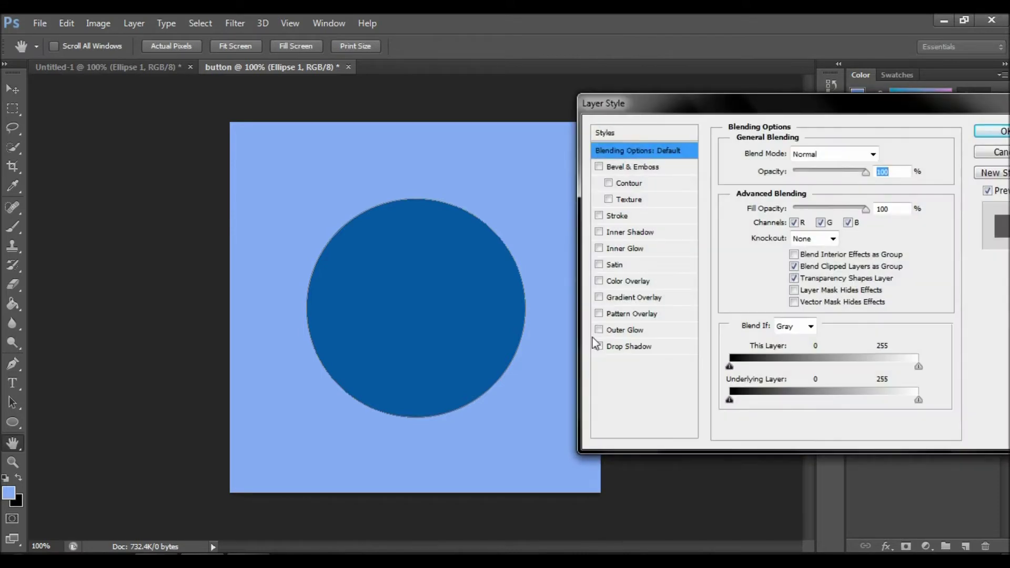
pyautogui.click(598, 297)
pyautogui.click(623, 298)
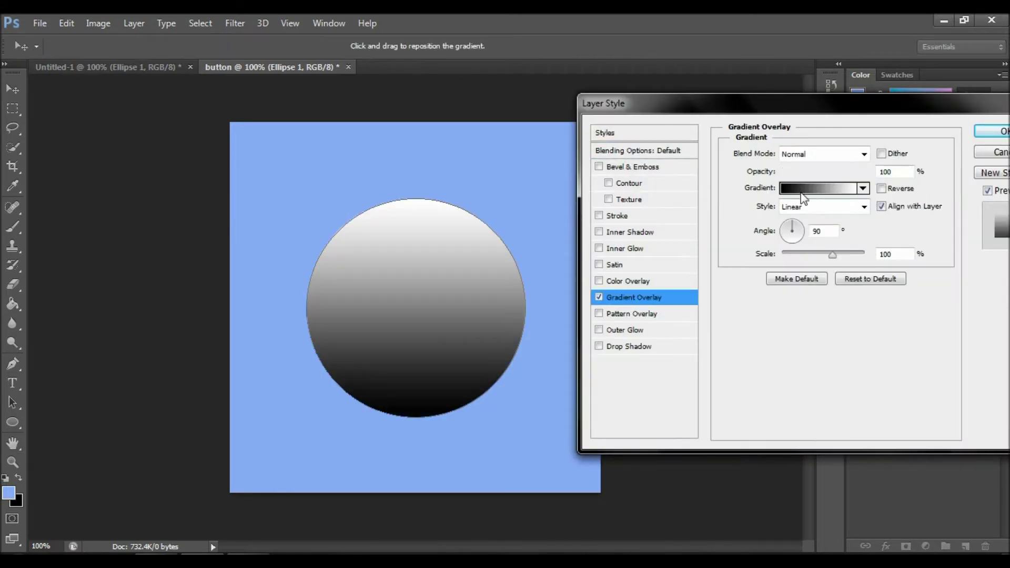
pyautogui.click(816, 188)
pyautogui.click(594, 184)
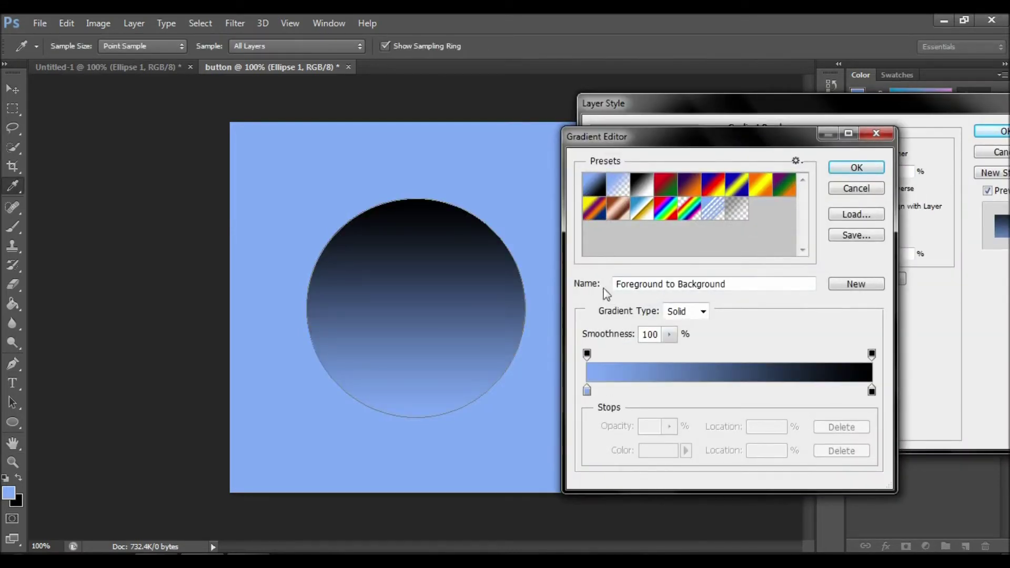
# Set the gradient's left stop to navy 042f7d.
pyautogui.click(587, 390)
pyautogui.click(662, 451)
pyautogui.click(773, 314)
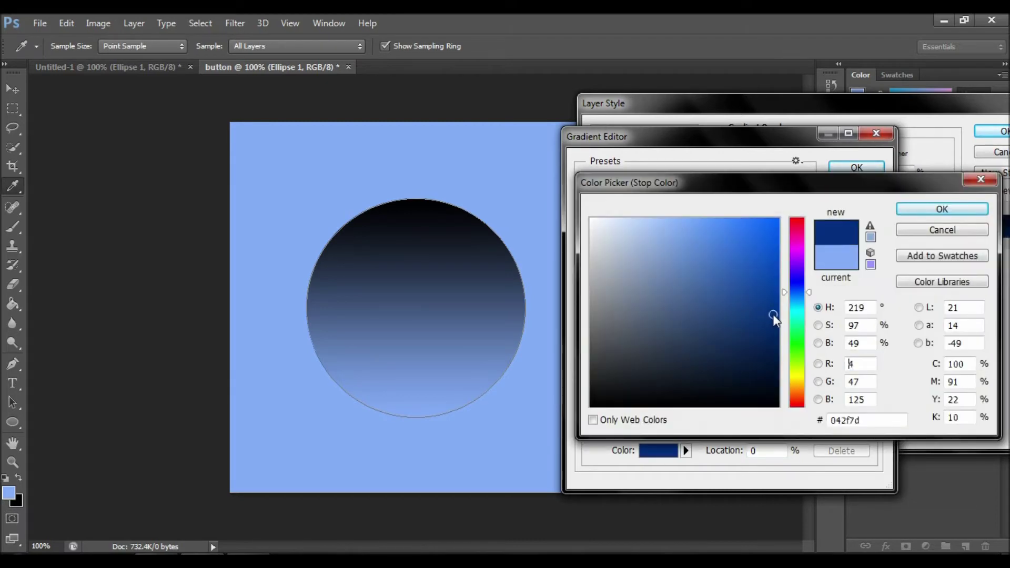
pyautogui.moveTo(772, 314); pyautogui.dragTo(775, 333)
pyautogui.click(910, 215)
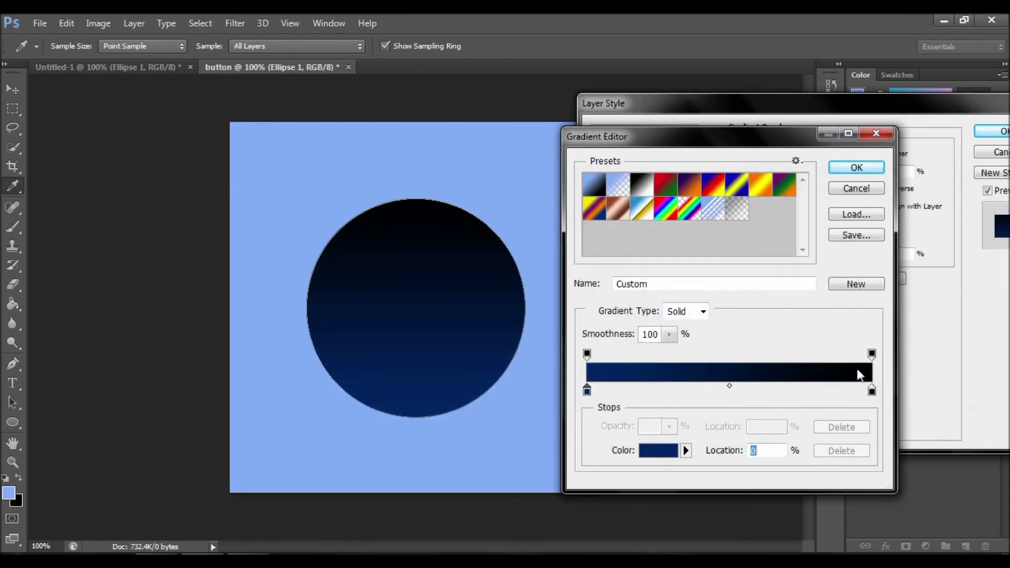
# Set the right stop to near-black navy 040121 and apply the gradient.
pyautogui.click(872, 394)
pyautogui.click(666, 451)
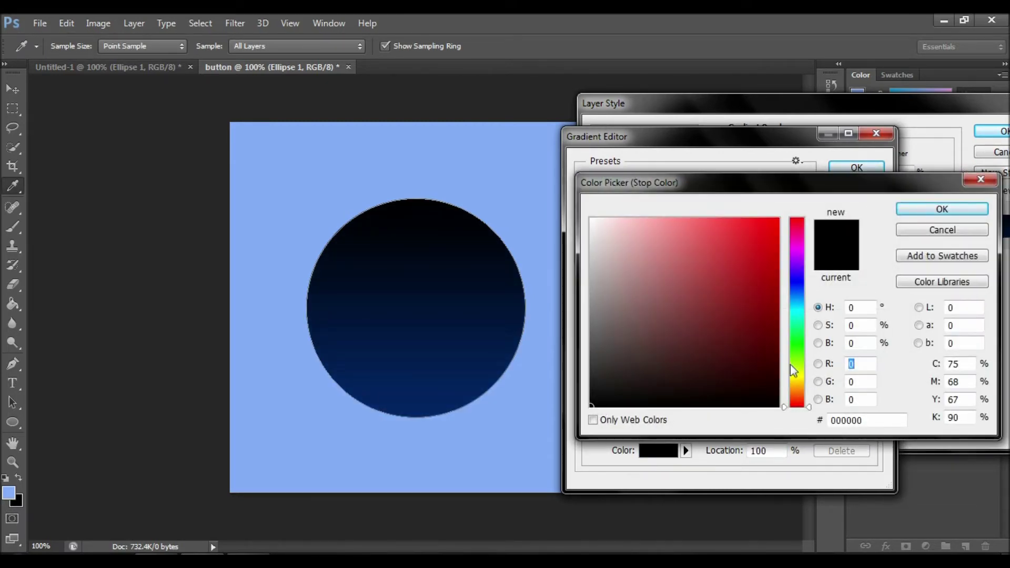
pyautogui.click(799, 280)
pyautogui.moveTo(771, 362); pyautogui.dragTo(773, 383)
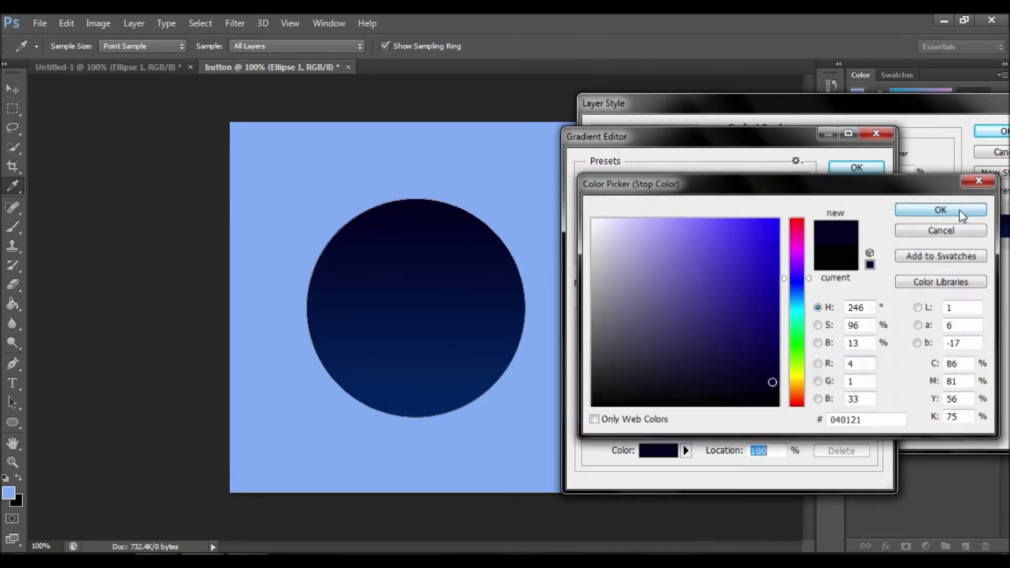
pyautogui.click(942, 209)
pyautogui.click(855, 168)
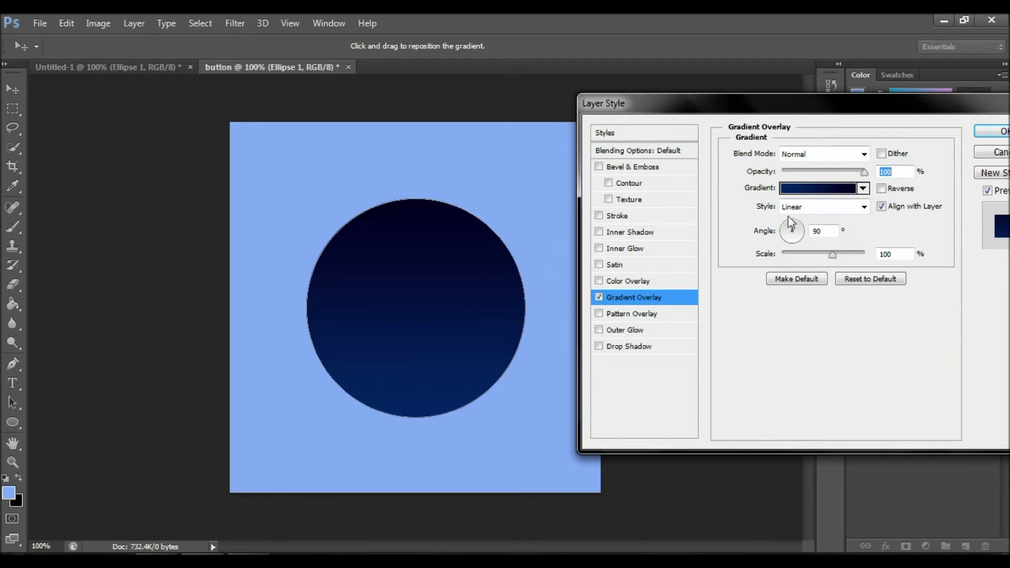
# Add a 10 px dark-navy 03153c stroke to the circle and apply the layer style.
pyautogui.click(613, 216)
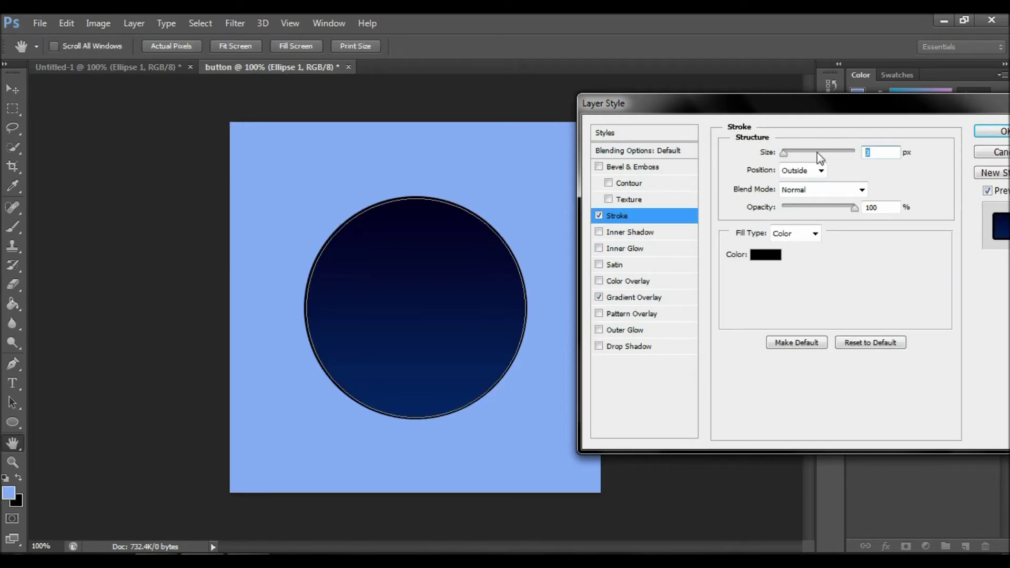
pyautogui.write('10')
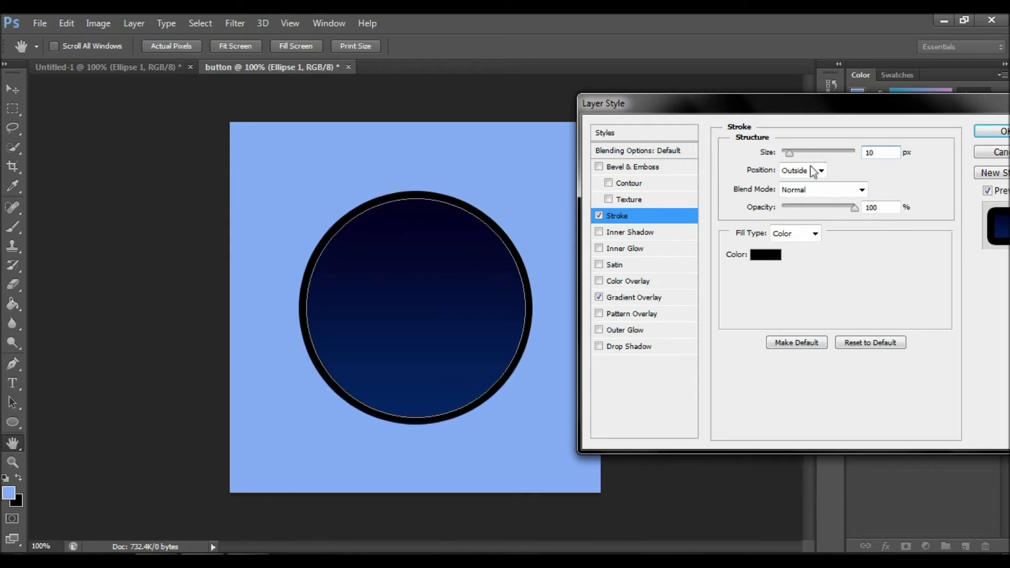
pyautogui.click(766, 255)
pyautogui.click(797, 289)
pyautogui.click(766, 296)
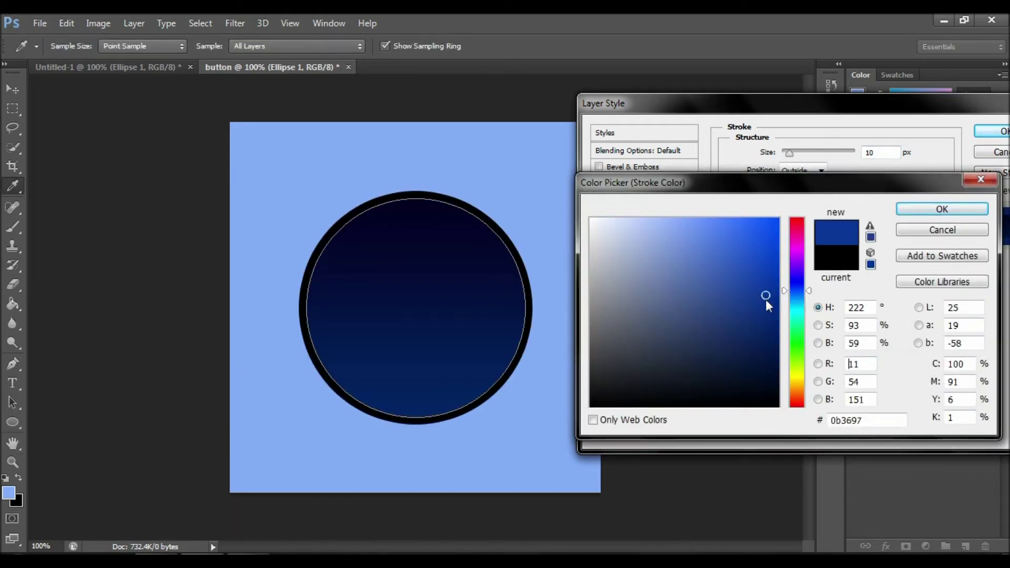
pyautogui.moveTo(768, 342); pyautogui.dragTo(769, 363)
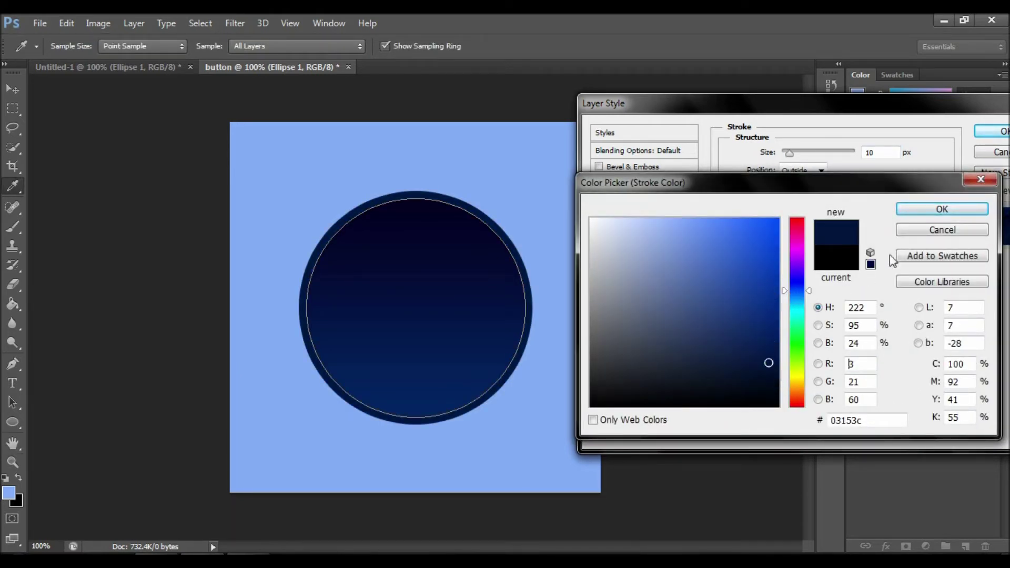
pyautogui.click(942, 210)
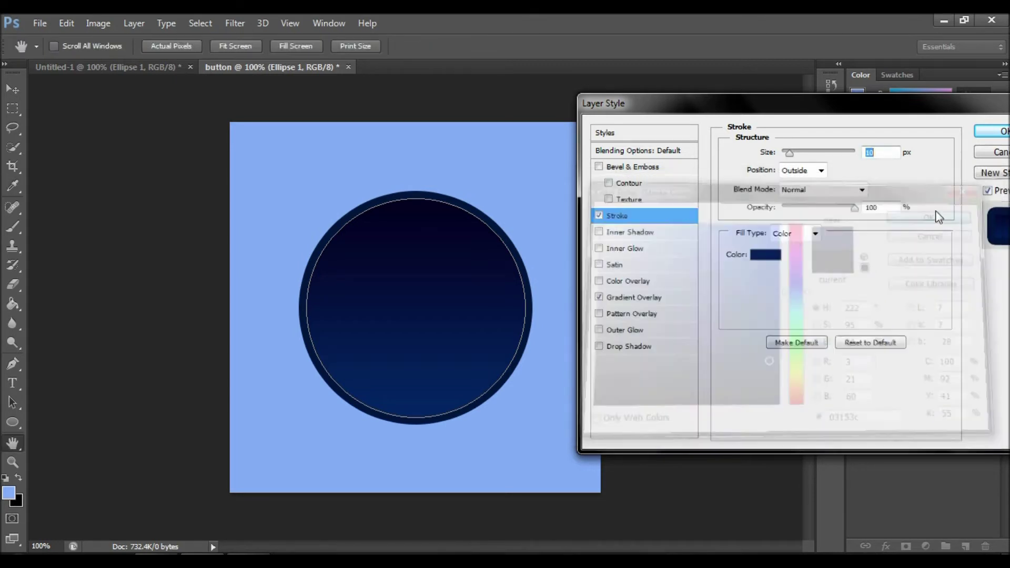
pyautogui.click(982, 134)
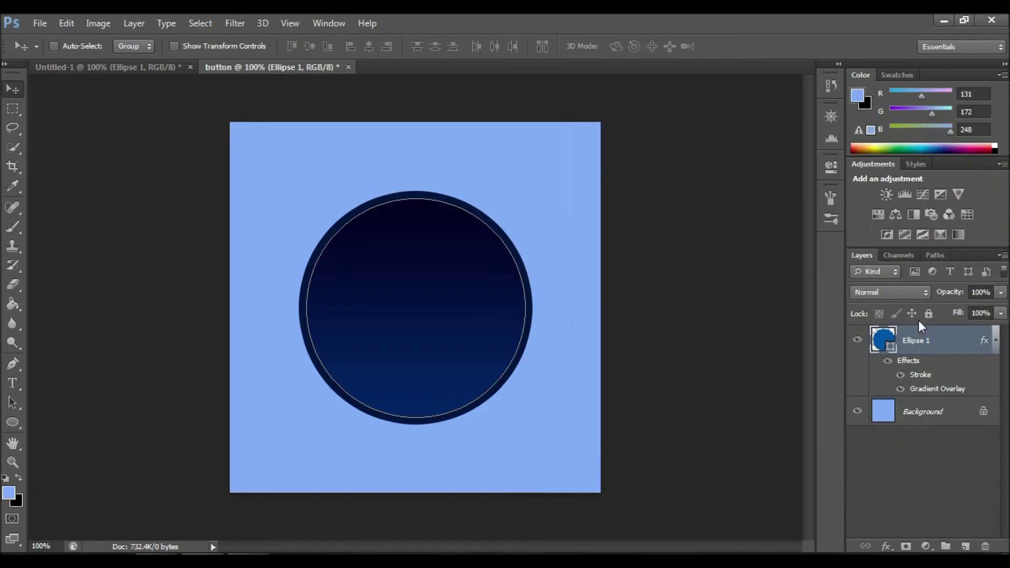
# Duplicate the Ellipse 1 layer.
pyautogui.rightClick(923, 333)
pyautogui.click(681, 131)
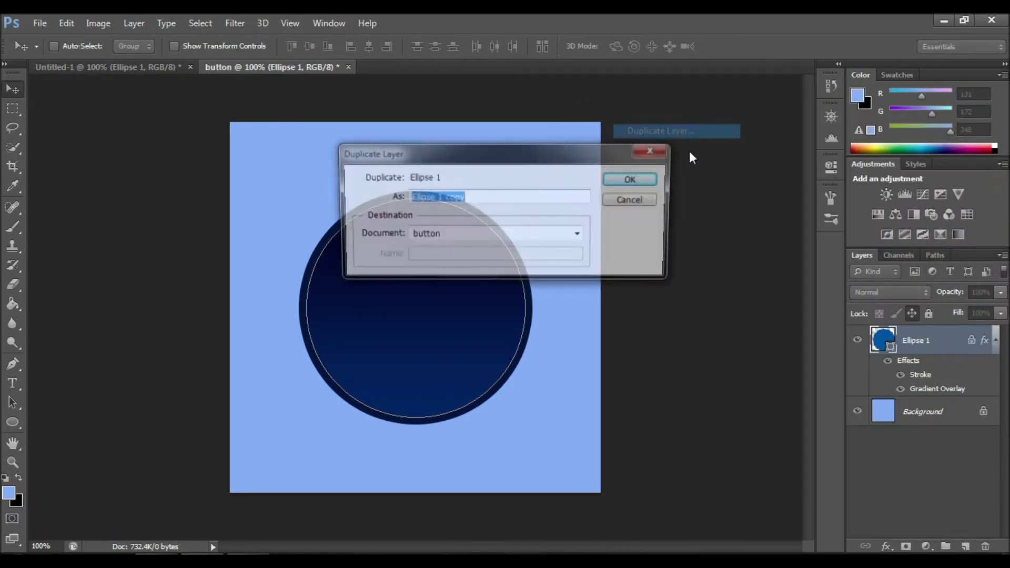
pyautogui.click(648, 179)
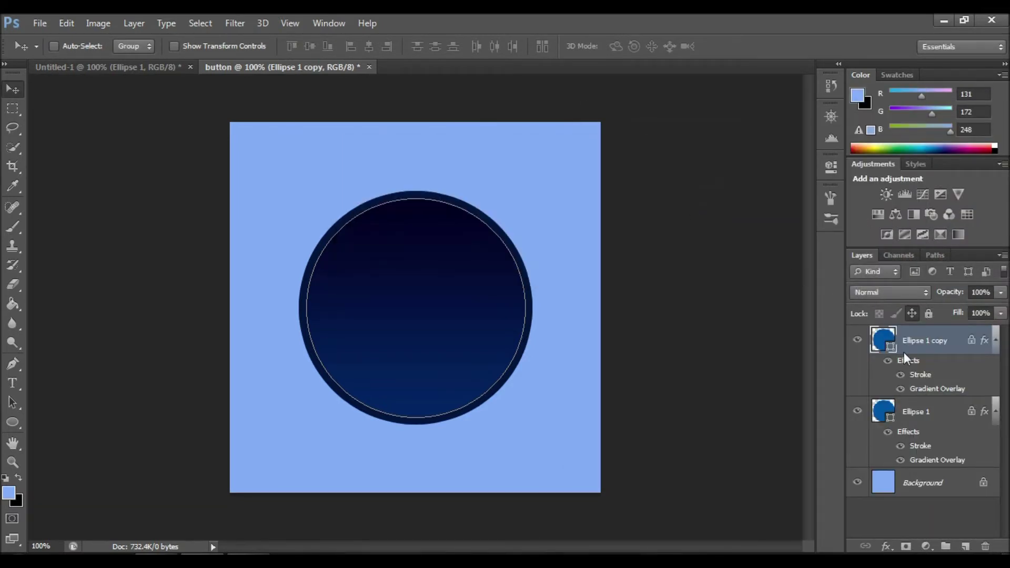
# Give the copy a 5 px light-blue 95b1f0 stroke and enable Inner Shadow.
pyautogui.rightClick(918, 342)
pyautogui.click(696, 96)
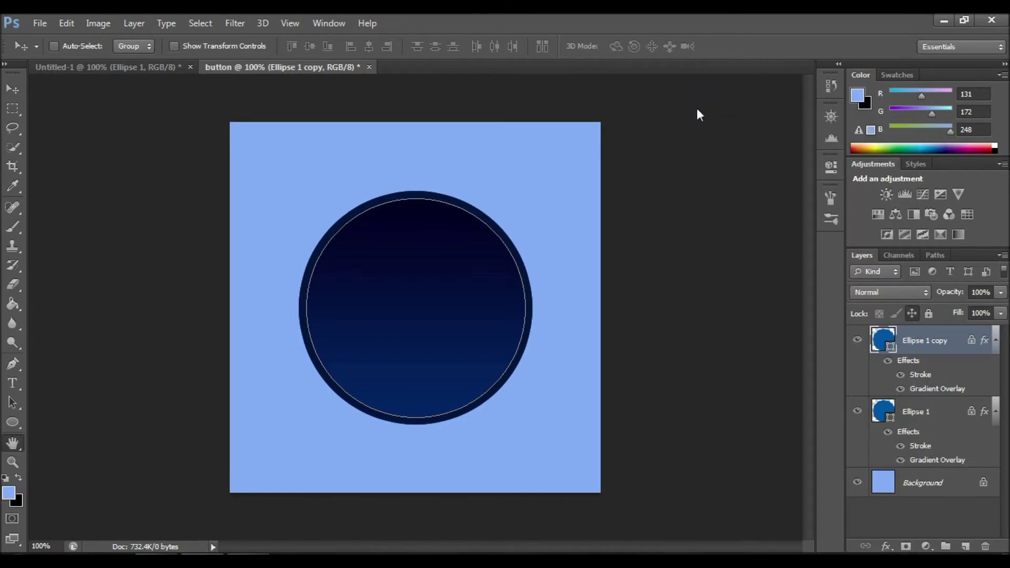
pyautogui.click(618, 216)
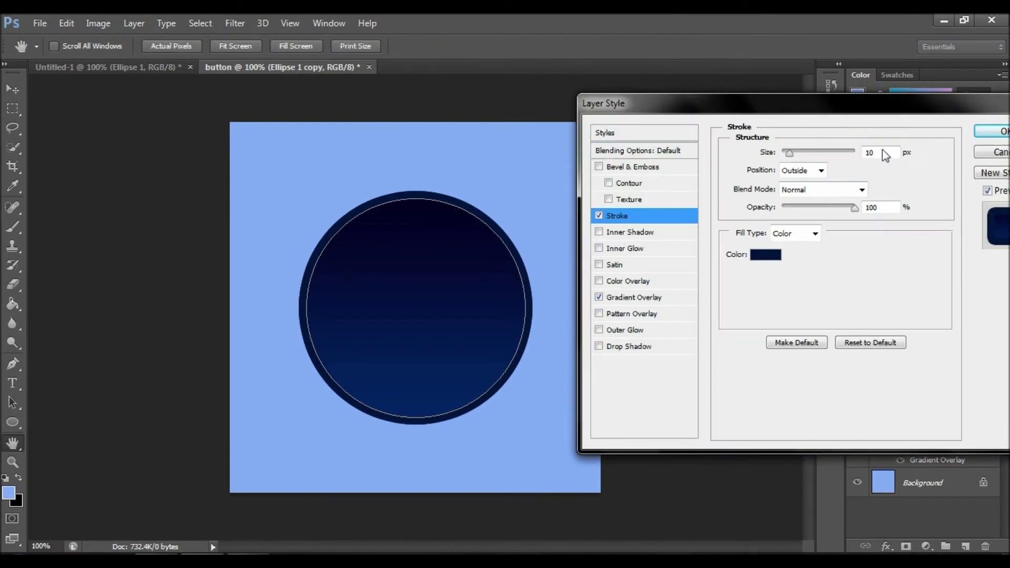
pyautogui.moveTo(791, 152); pyautogui.dragTo(787, 152)
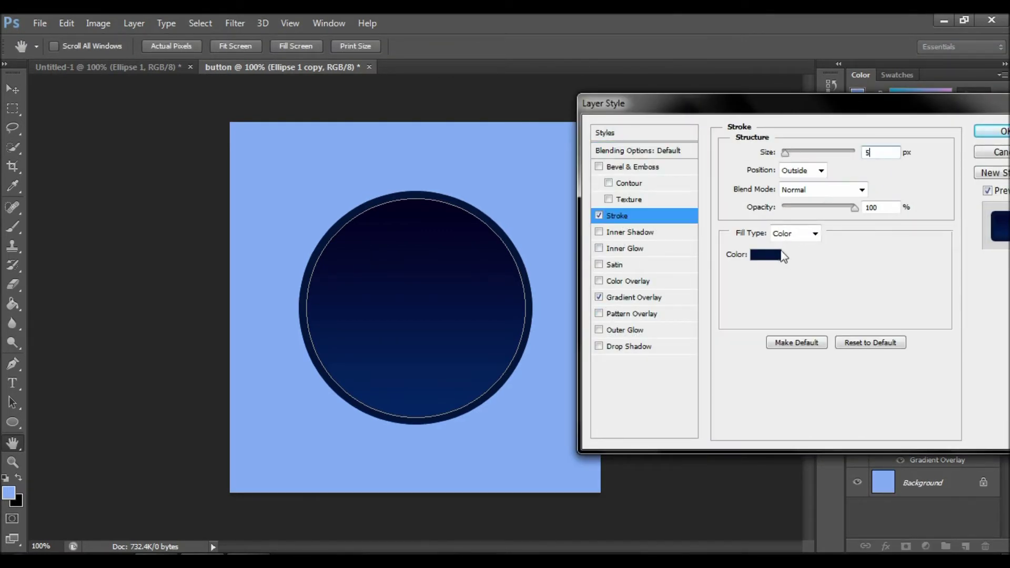
pyautogui.click(770, 255)
pyautogui.moveTo(677, 233)
pyautogui.mouseDown()
pyautogui.moveTo(687, 231)
pyautogui.moveTo(660, 227)
pyautogui.mouseUp()
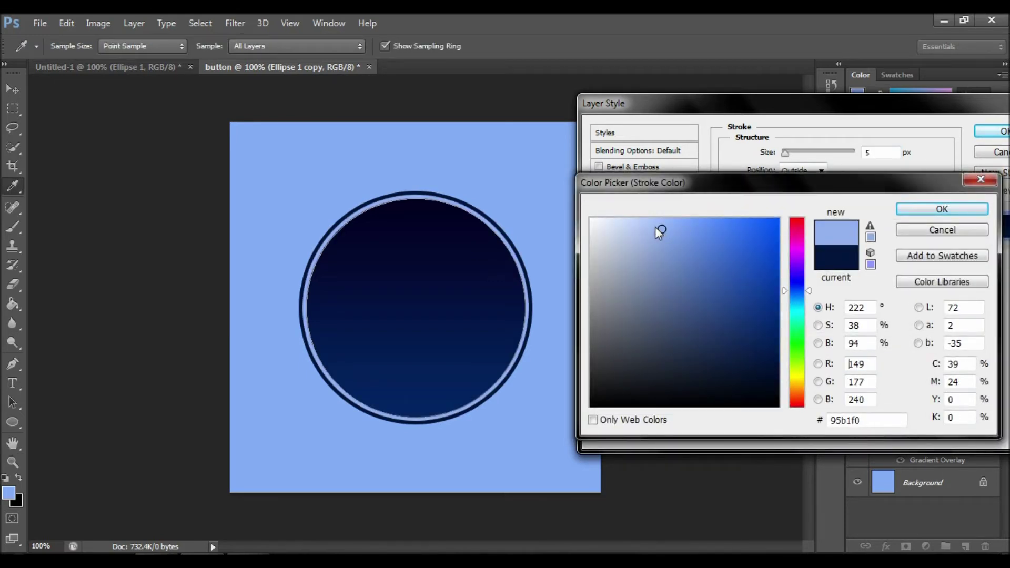
pyautogui.click(927, 212)
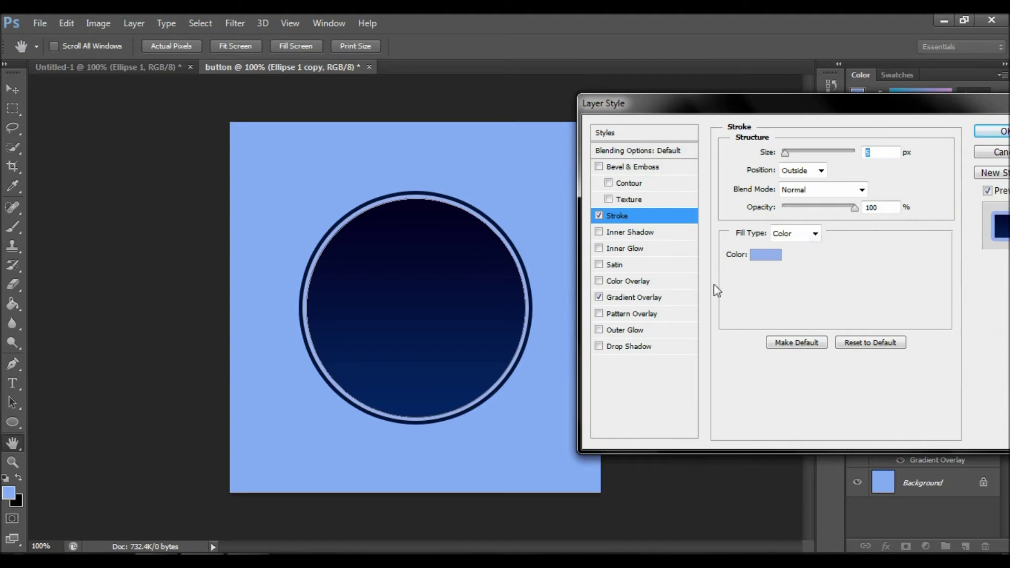
pyautogui.click(600, 232)
pyautogui.click(639, 235)
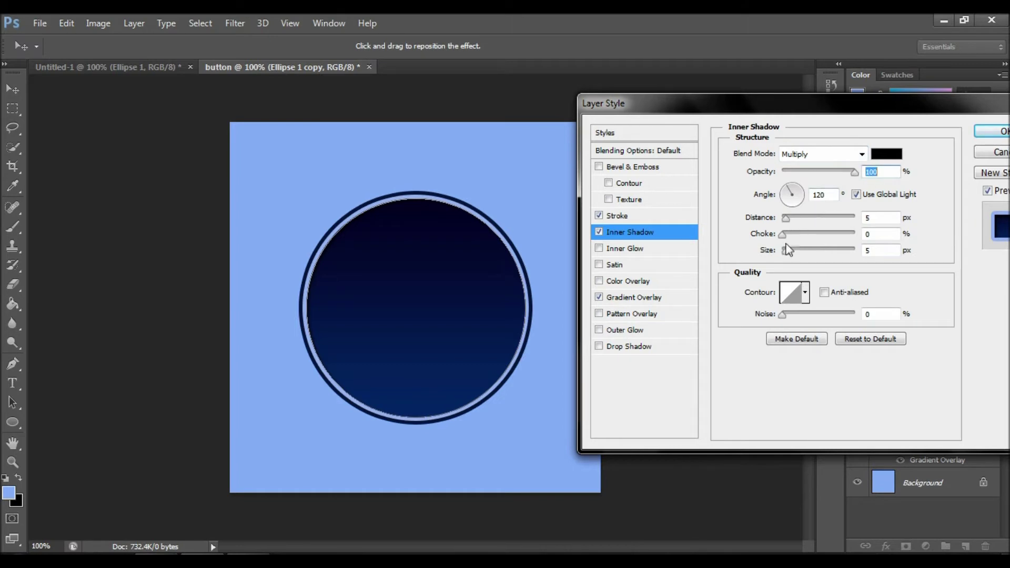
# Set the inner shadow to angle 90°, size 76 px and distance 0 px.
pyautogui.click(792, 188)
pyautogui.moveTo(787, 254); pyautogui.dragTo(800, 256)
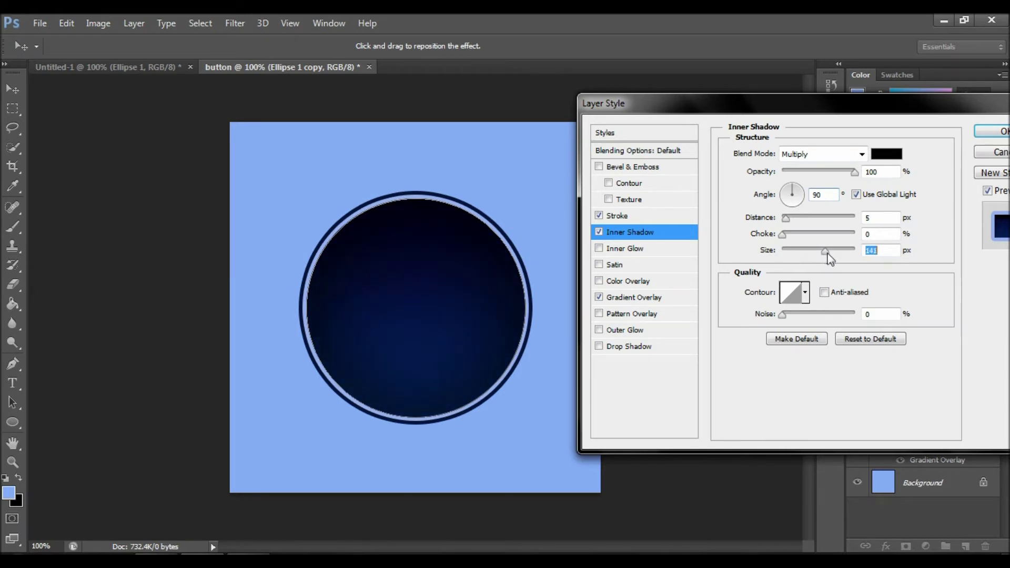
pyautogui.moveTo(828, 254); pyautogui.dragTo(808, 254)
pyautogui.moveTo(786, 221); pyautogui.dragTo(785, 219)
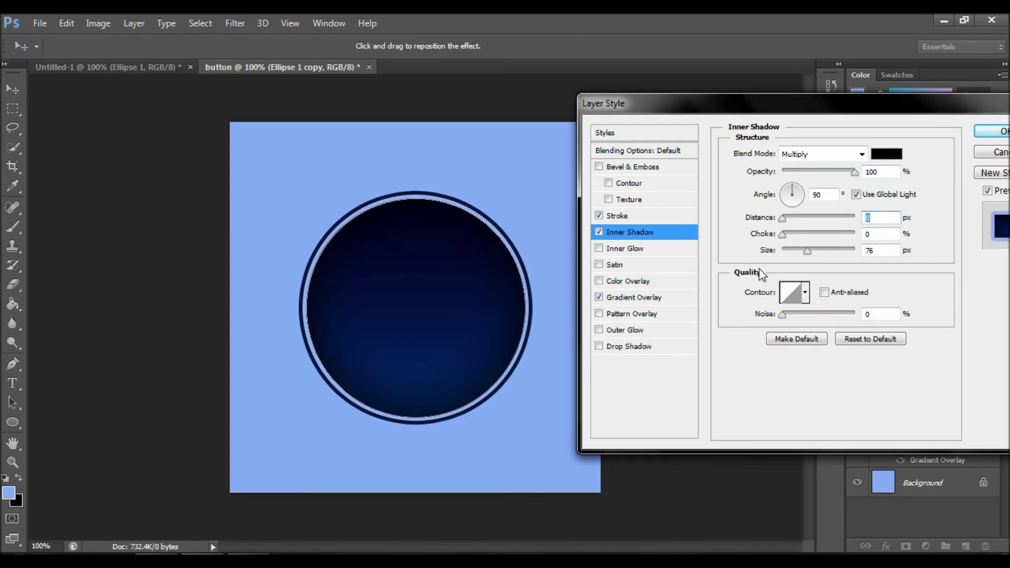
pyautogui.click(600, 330)
# Set the outer glow to 100% opacity with a light-blue colour and wider spread.
pyautogui.click(625, 331)
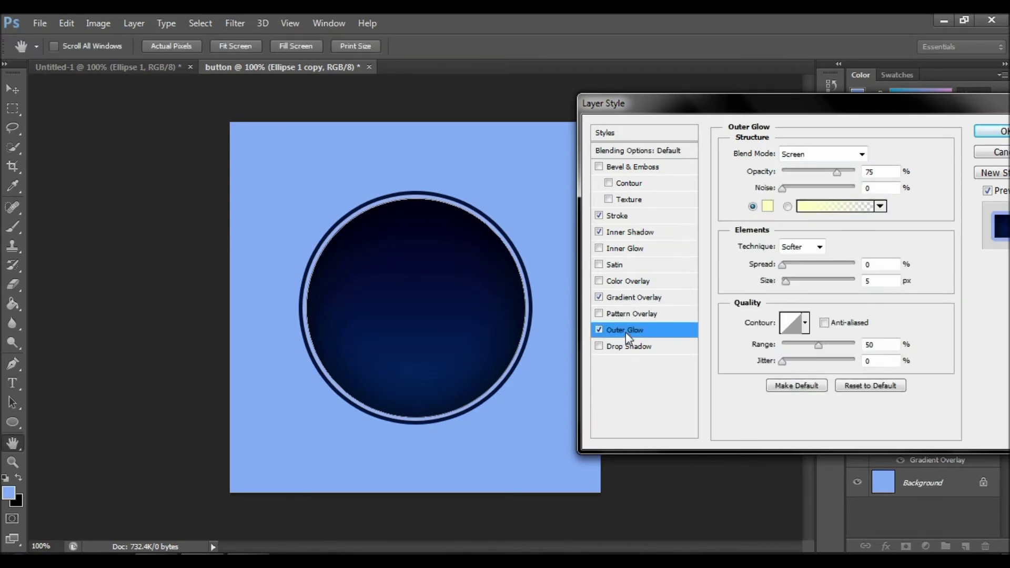
pyautogui.moveTo(836, 175); pyautogui.dragTo(857, 174)
pyautogui.click(768, 206)
pyautogui.click(795, 300)
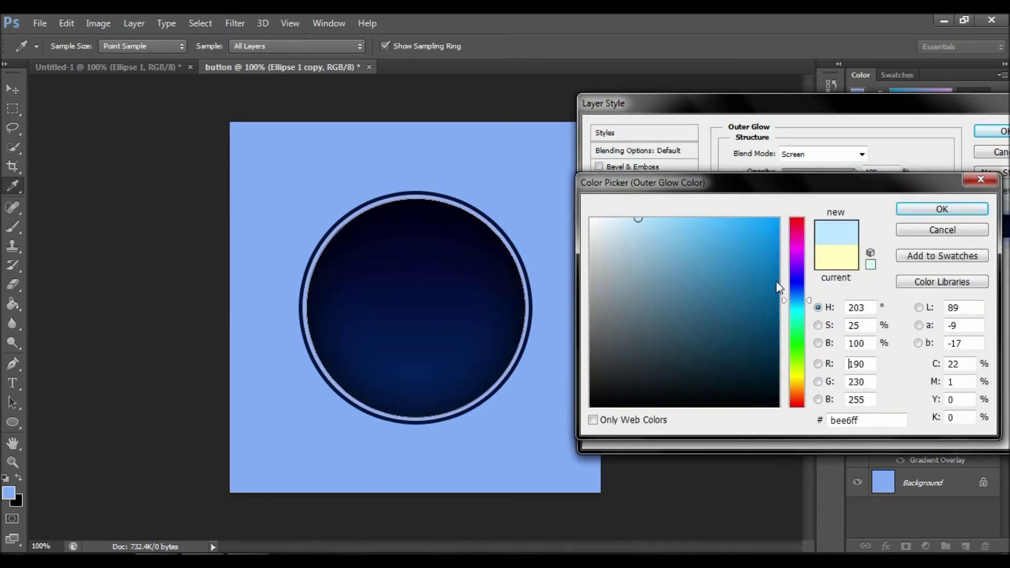
pyautogui.moveTo(731, 245); pyautogui.dragTo(644, 223)
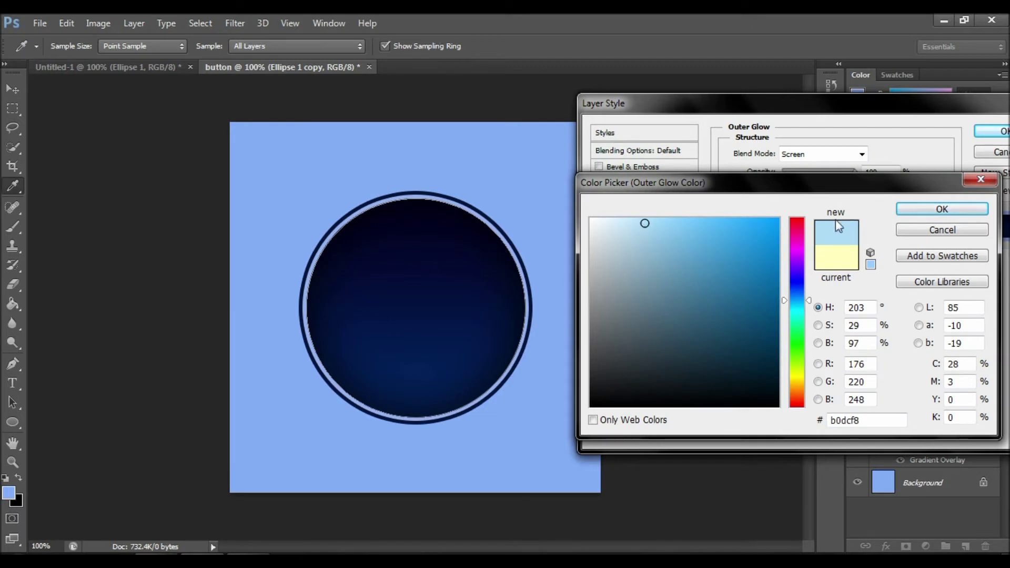
pyautogui.click(901, 210)
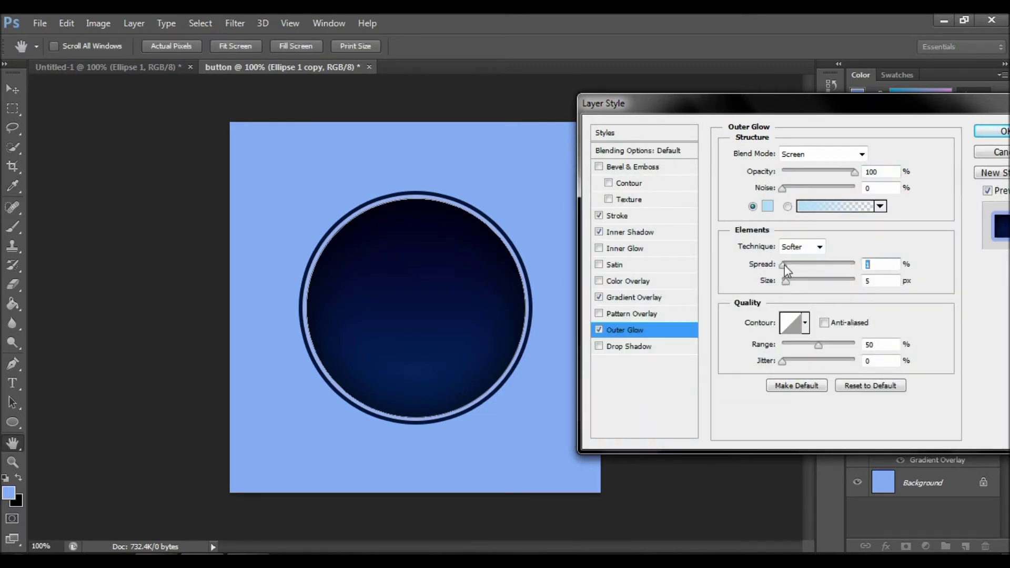
pyautogui.moveTo(784, 265)
pyautogui.mouseDown()
pyautogui.moveTo(801, 281)
pyautogui.moveTo(793, 281)
pyautogui.mouseUp()
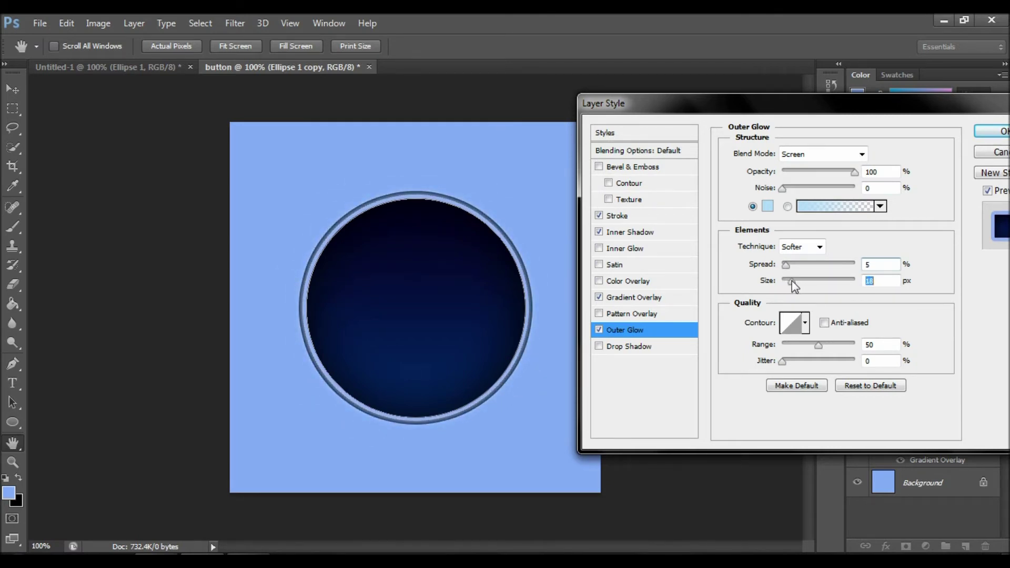
# Change the glow colour to 65bef6, set spread 4% and size 29 px, and apply.
pyautogui.click(769, 206)
pyautogui.click(759, 241)
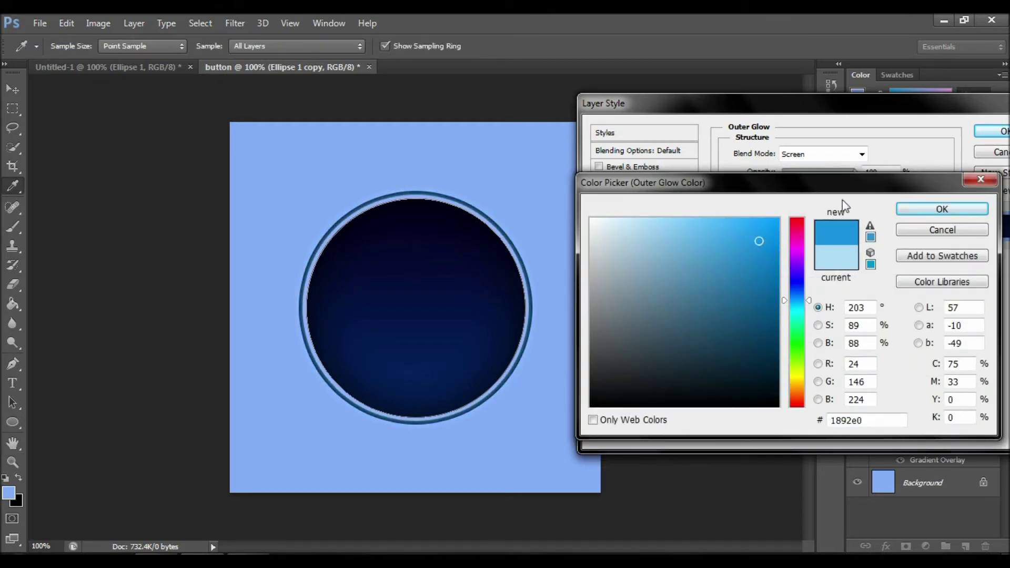
pyautogui.click(735, 225)
pyautogui.click(703, 225)
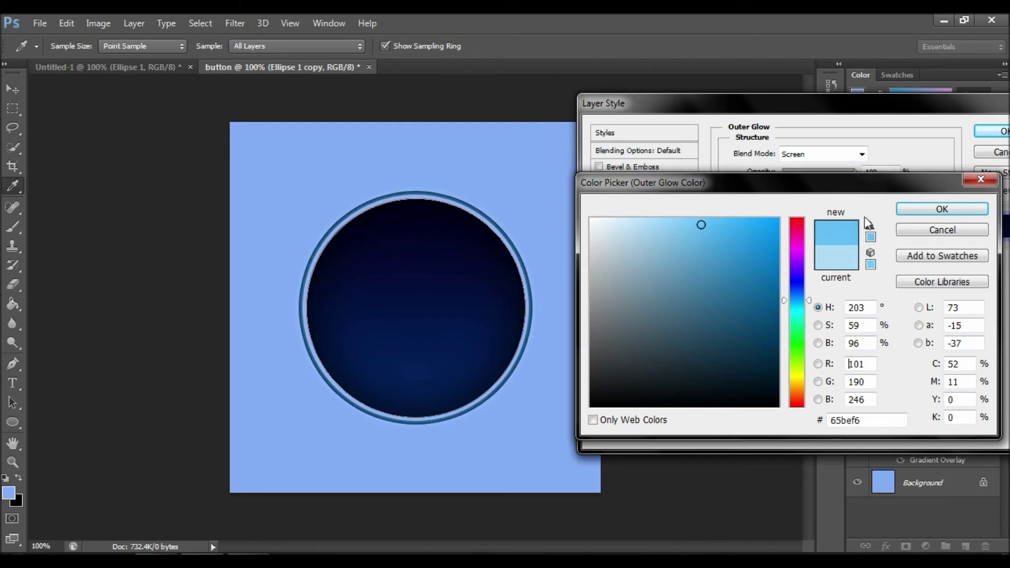
pyautogui.press('Return')
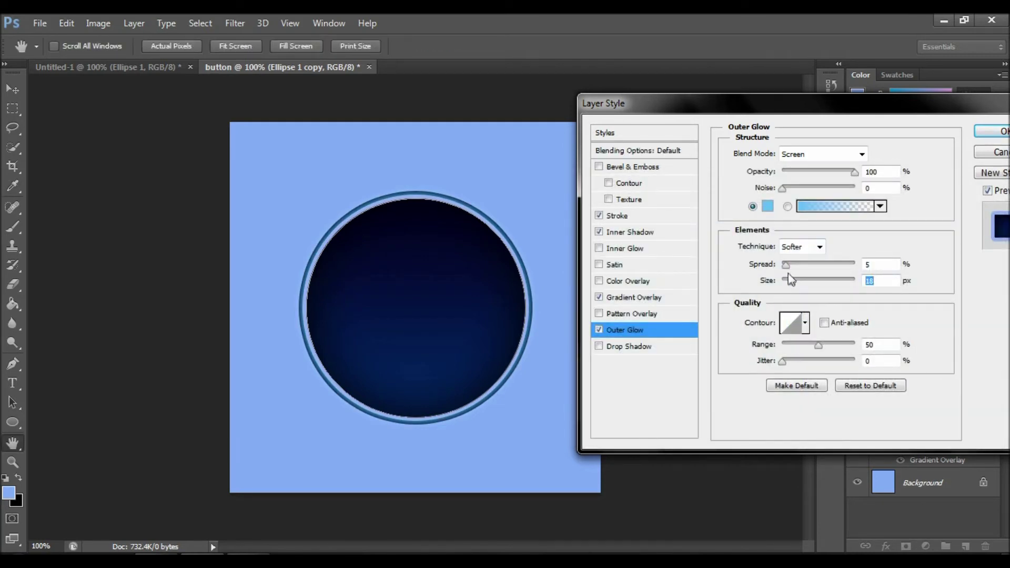
pyautogui.moveTo(786, 265); pyautogui.dragTo(795, 282)
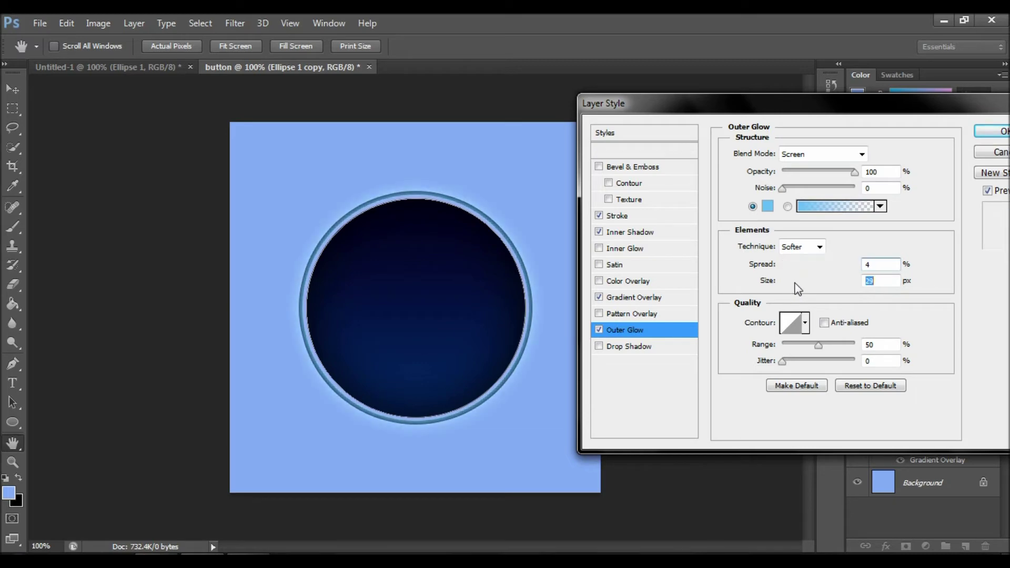
pyautogui.click(989, 134)
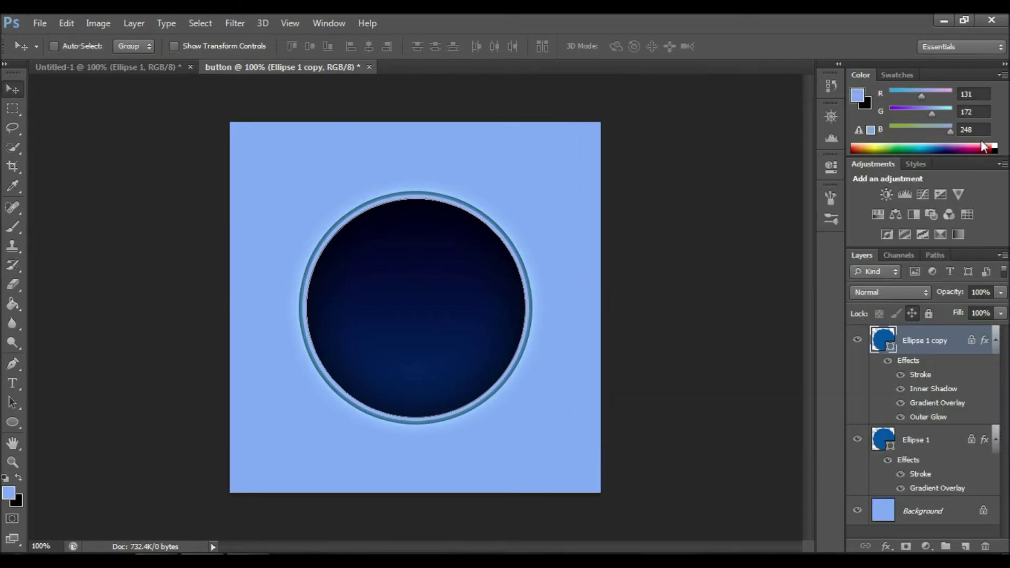
# Enable a full-opacity, larger Outer Glow on the original Ellipse 1 layer.
pyautogui.click(919, 437)
pyautogui.rightClick(919, 436)
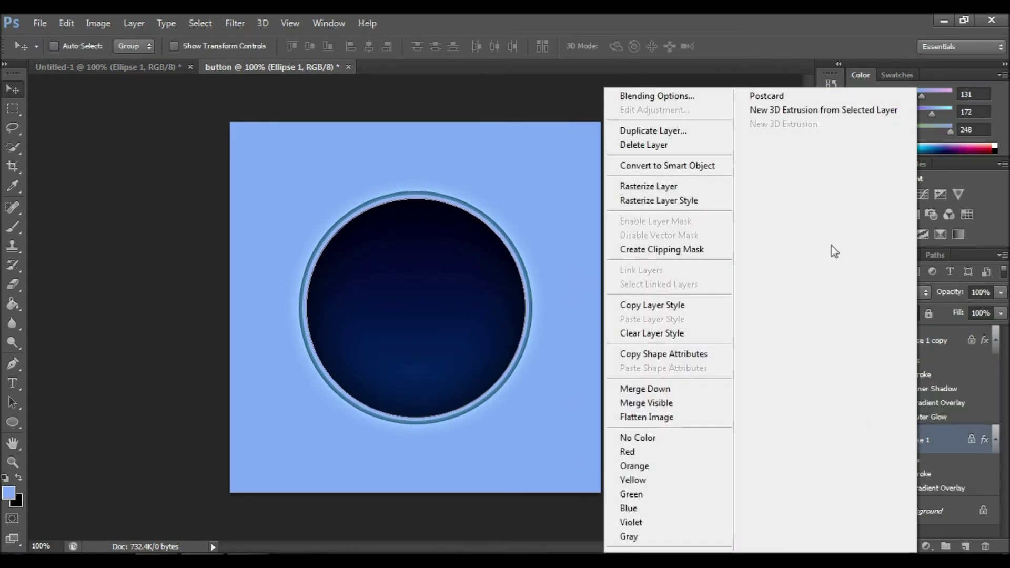
pyautogui.click(699, 105)
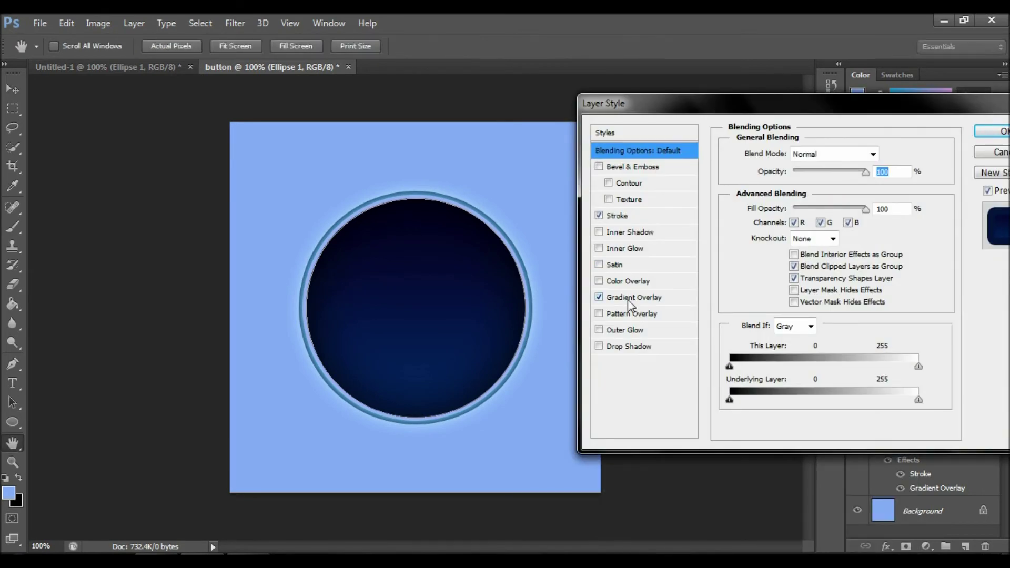
pyautogui.click(598, 330)
pyautogui.click(635, 332)
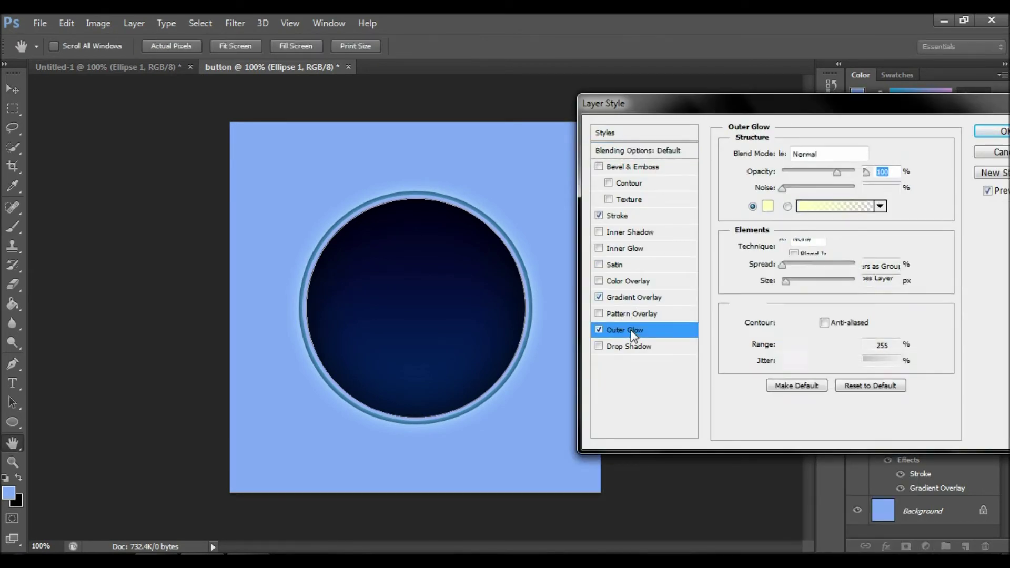
pyautogui.moveTo(837, 173); pyautogui.dragTo(858, 178)
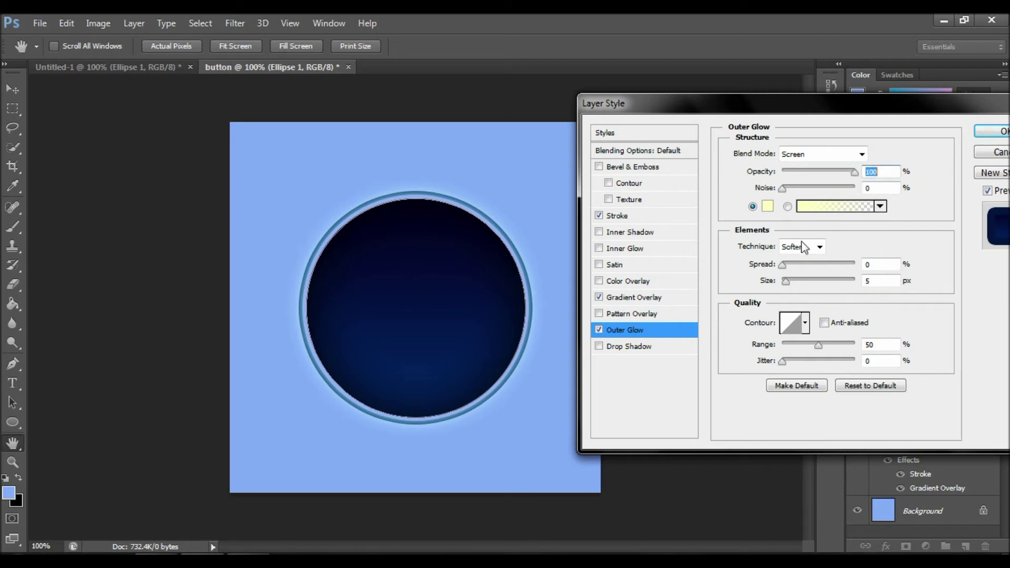
pyautogui.click(786, 266)
pyautogui.moveTo(786, 281); pyautogui.dragTo(802, 284)
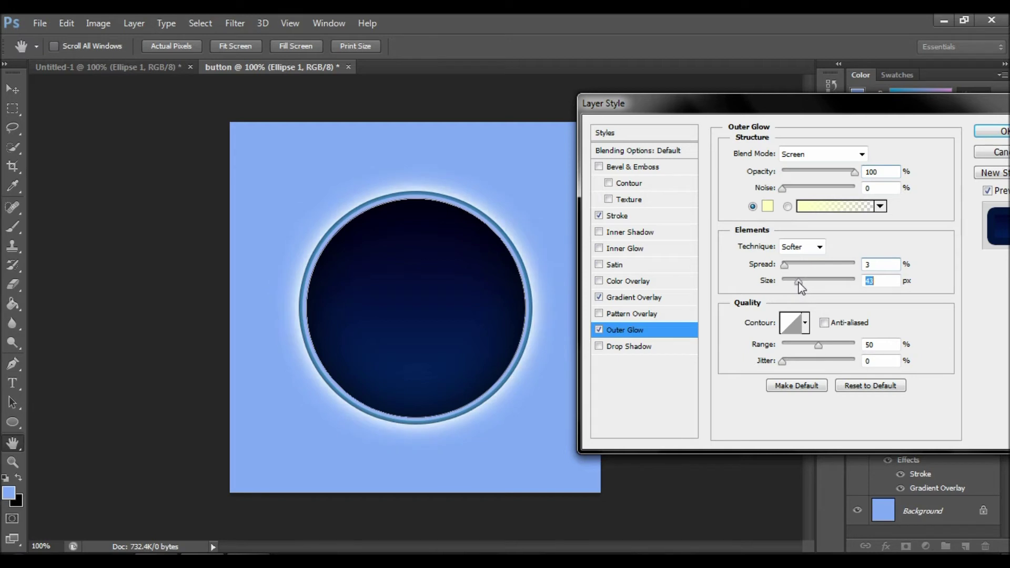
# Set the glow colour to pale blue 99b4f8 and size 43 px, then apply.
pyautogui.click(768, 206)
pyautogui.moveTo(800, 374); pyautogui.dragTo(800, 407)
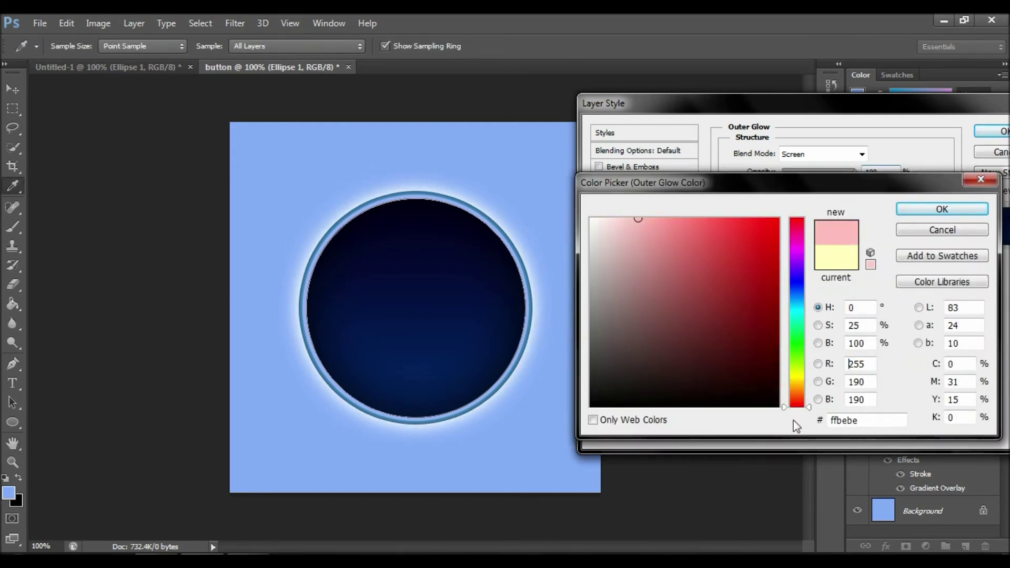
pyautogui.moveTo(745, 266); pyautogui.dragTo(770, 233)
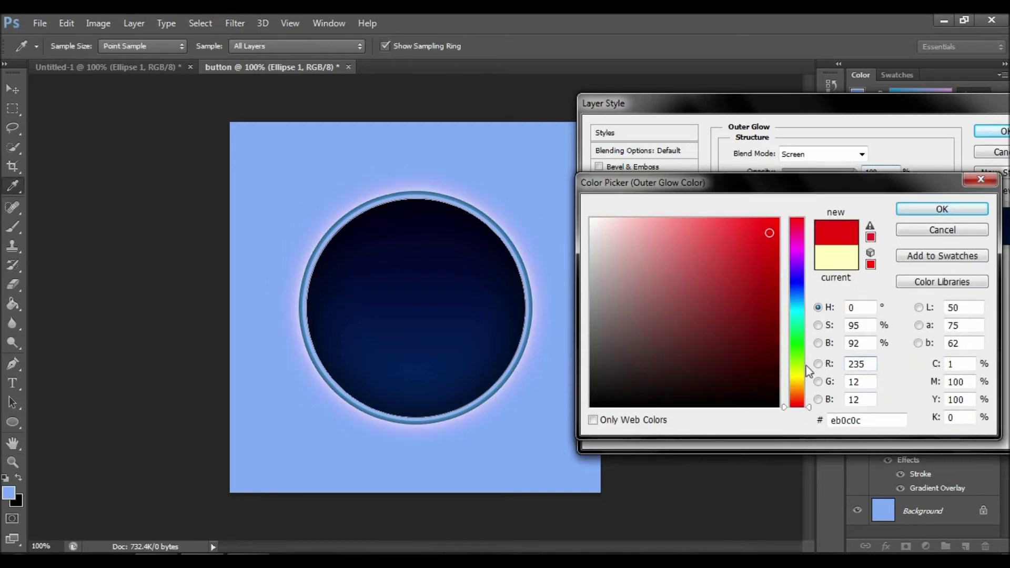
pyautogui.moveTo(799, 327); pyautogui.dragTo(784, 281)
pyautogui.click(713, 225)
pyautogui.moveTo(702, 225); pyautogui.dragTo(663, 224)
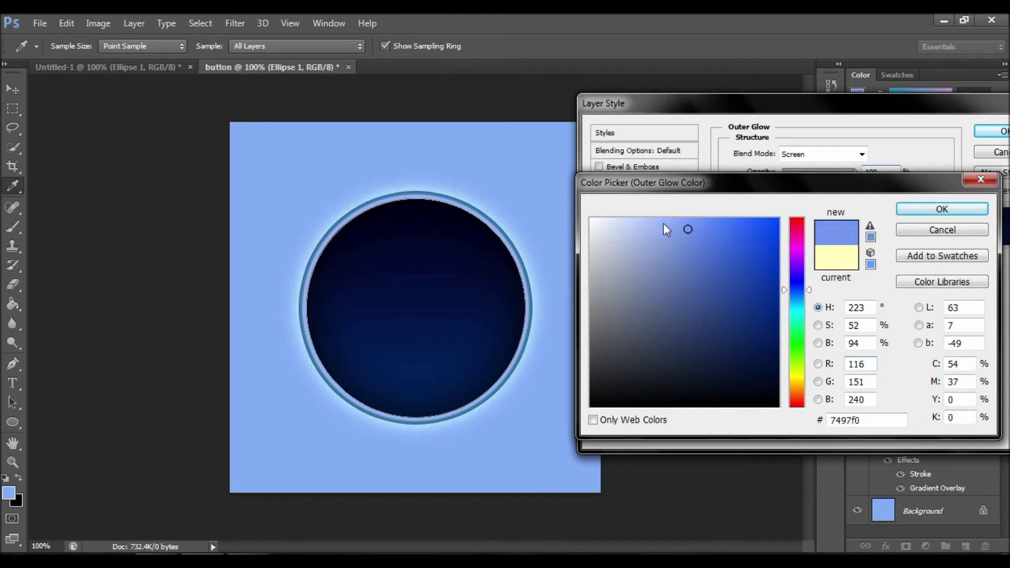
pyautogui.click(907, 212)
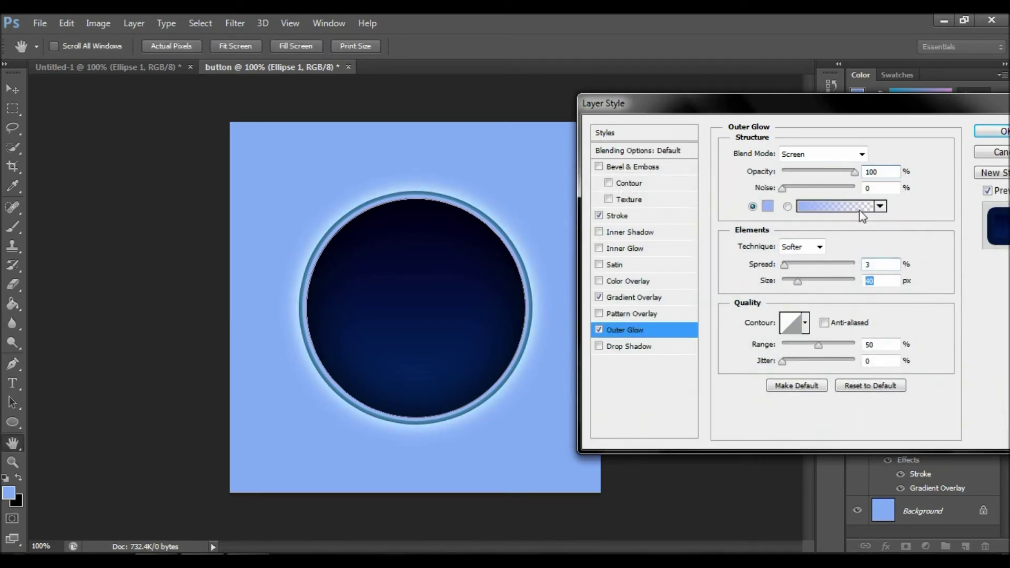
pyautogui.moveTo(795, 282); pyautogui.dragTo(788, 266)
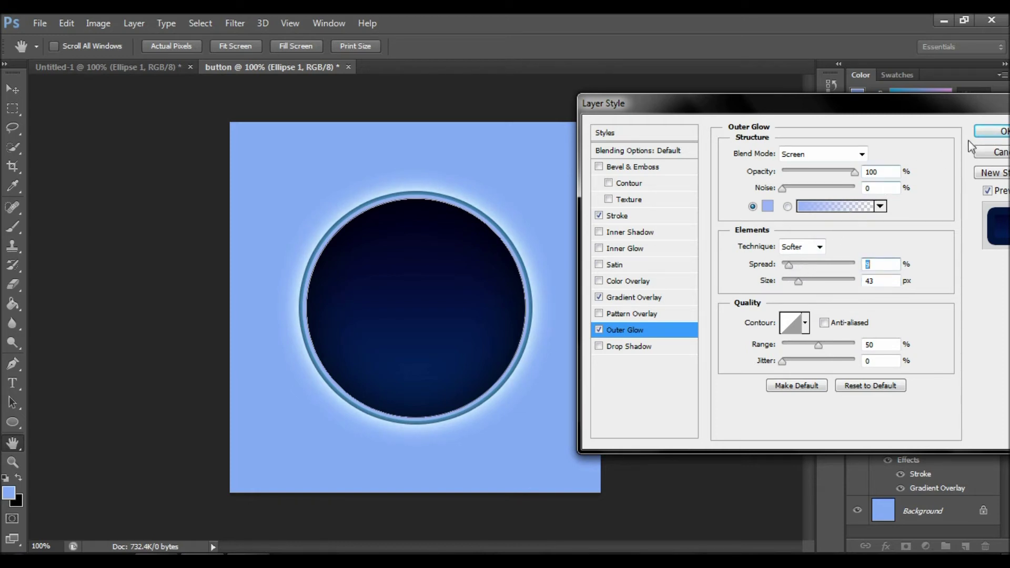
pyautogui.click(984, 136)
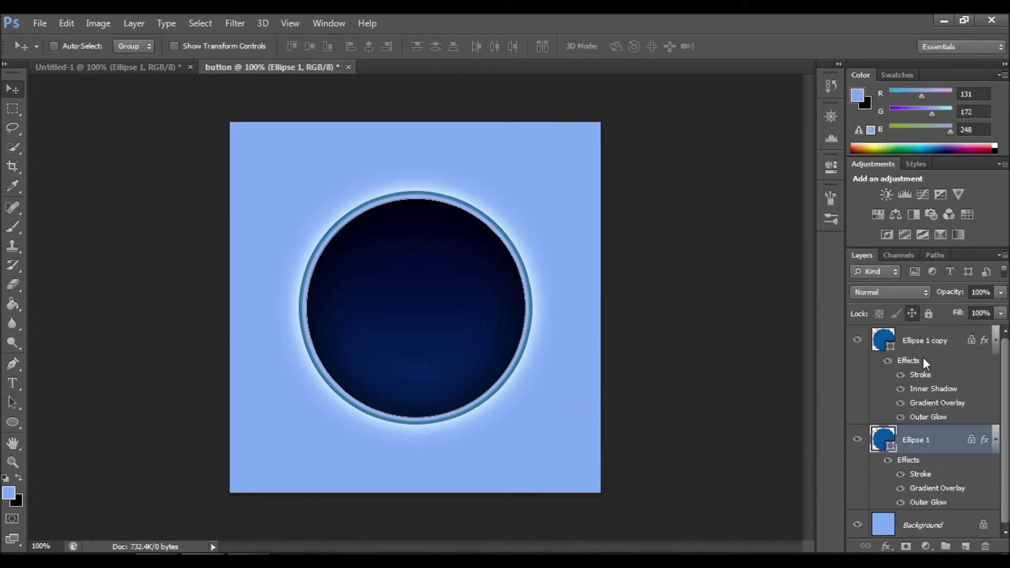
# Type 'Your' and 'Text' on two lines in a text box over the circle, then centre it.
pyautogui.click(927, 341)
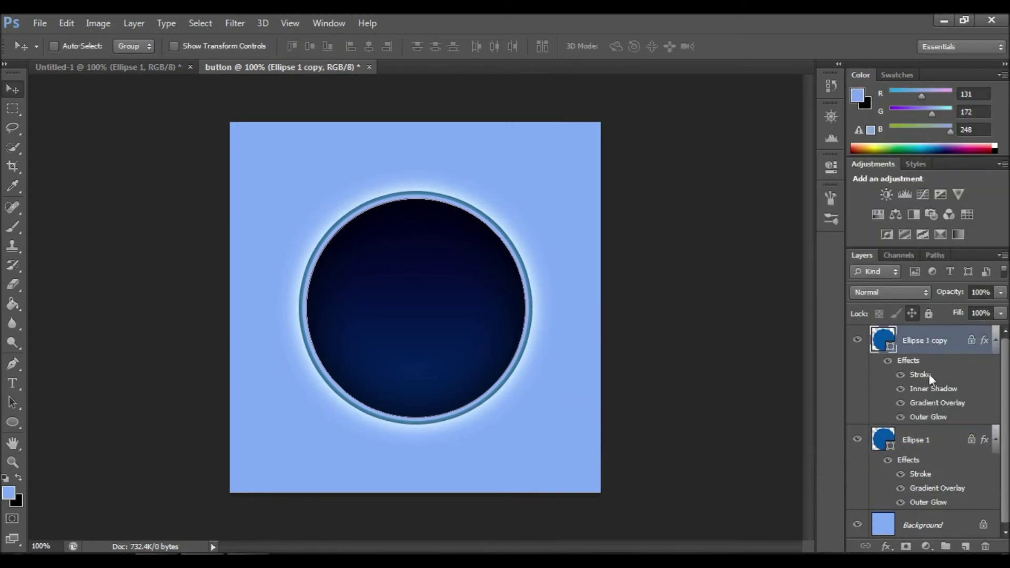
pyautogui.click(966, 547)
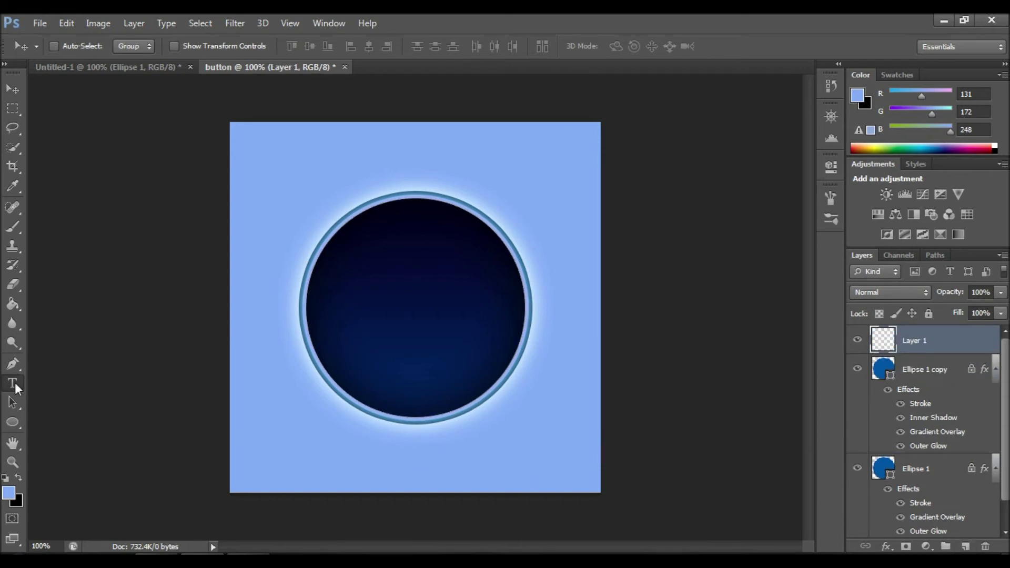
pyautogui.click(13, 384)
pyautogui.moveTo(327, 248); pyautogui.dragTo(520, 403)
pyautogui.write('Your')
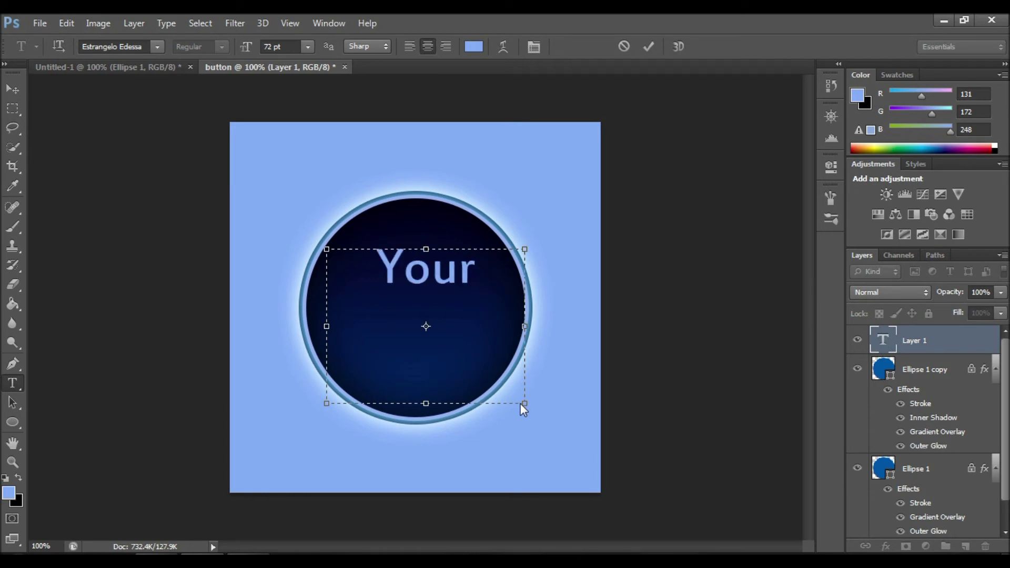
pyautogui.press('Return')
pyautogui.write('Text')
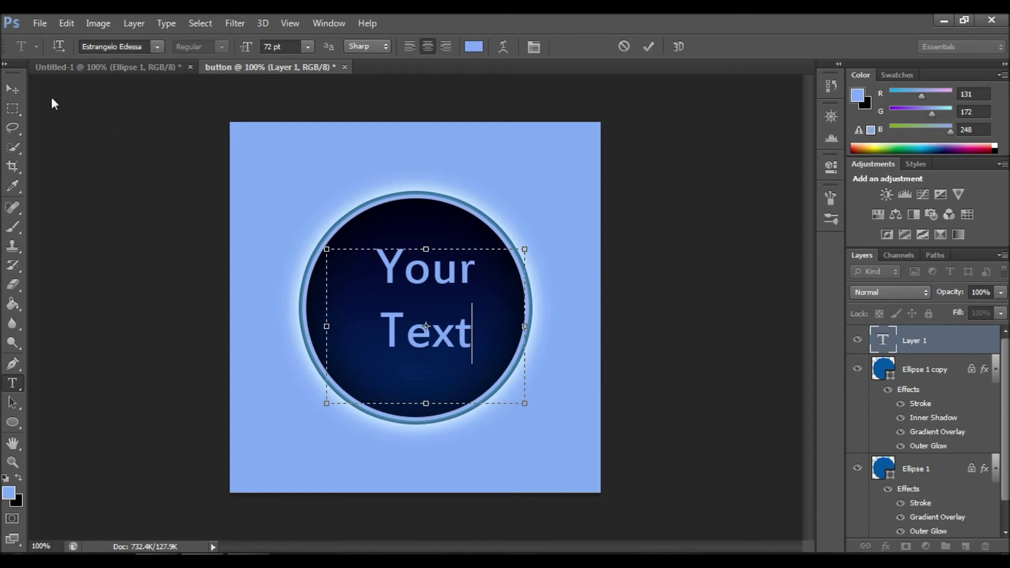
pyautogui.hotkey('ctrl', 'Return')
pyautogui.press('v')
pyautogui.moveTo(421, 330)
pyautogui.mouseDown()
pyautogui.moveTo(401, 328)
pyautogui.moveTo(412, 333)
pyautogui.mouseUp()
# Give the Your Text layer an Outer Bevel with softened edges.
pyautogui.rightClick(937, 329)
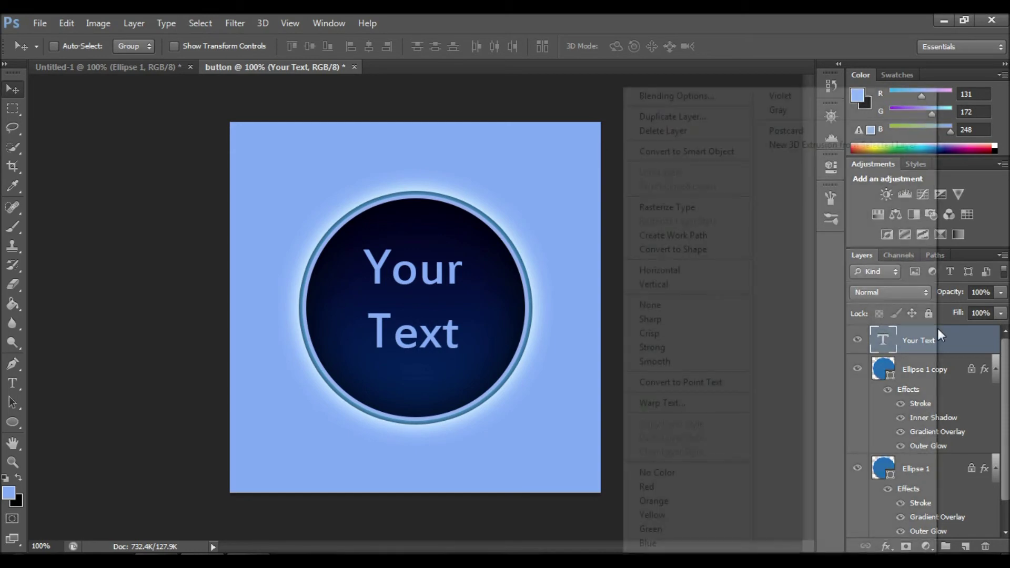
pyautogui.click(678, 97)
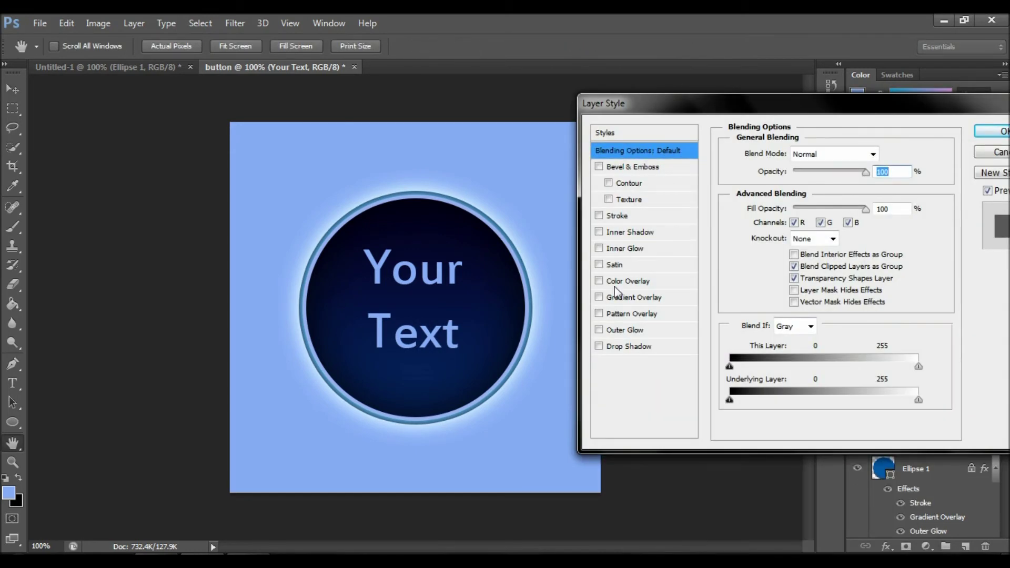
pyautogui.click(599, 166)
pyautogui.click(683, 166)
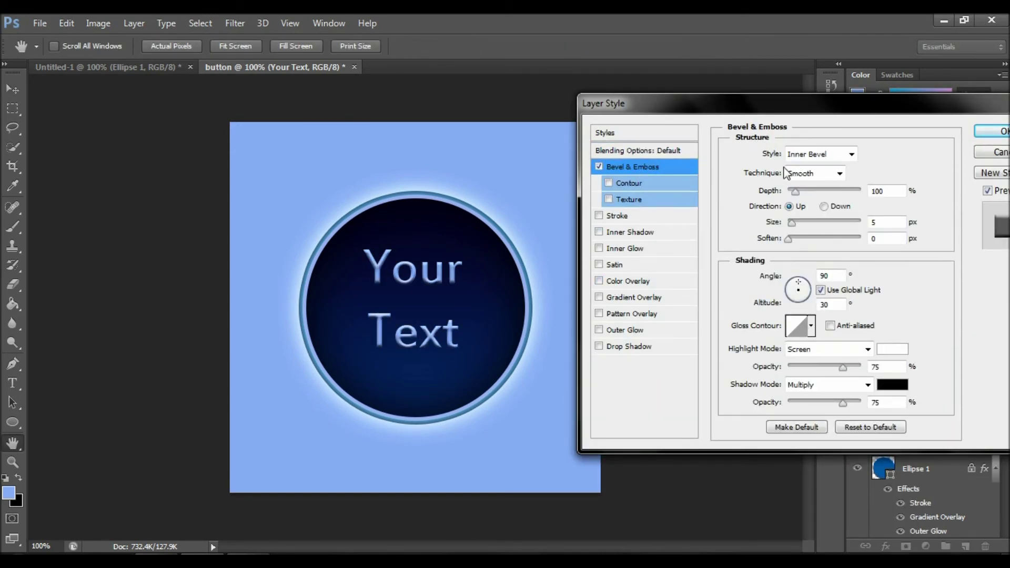
pyautogui.click(813, 157)
pyautogui.click(847, 165)
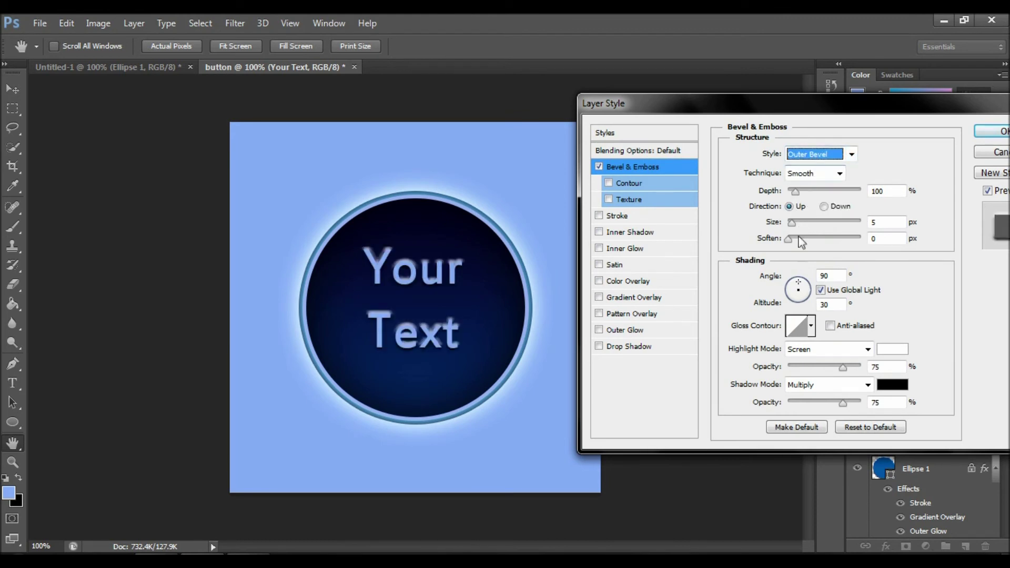
pyautogui.moveTo(790, 238)
pyautogui.mouseDown()
pyautogui.moveTo(850, 238)
pyautogui.moveTo(814, 238)
pyautogui.moveTo(789, 225)
pyautogui.mouseUp()
# Set the bevel's gloss contour to Ring and thicken the bevel.
pyautogui.click(797, 326)
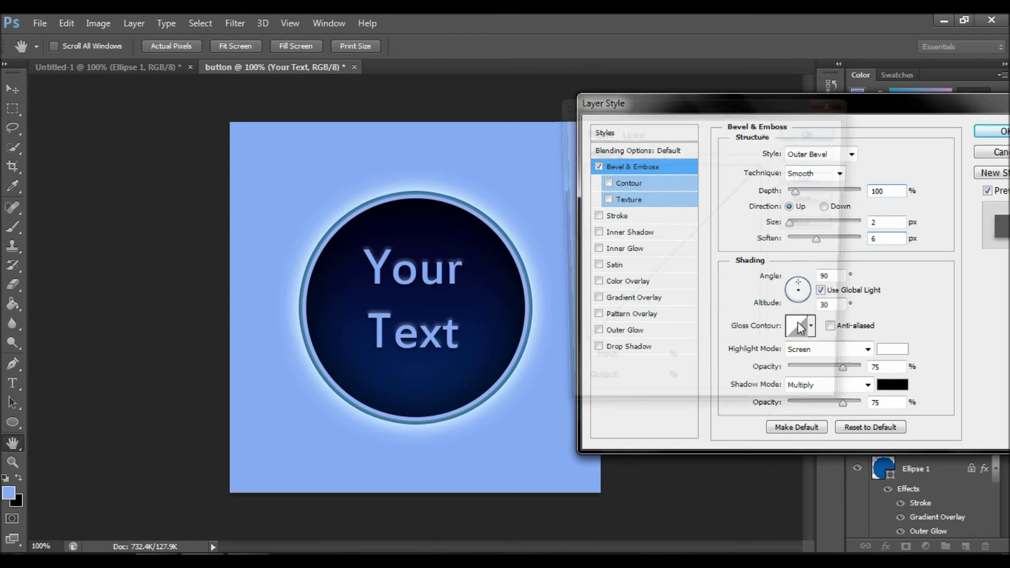
pyautogui.click(687, 132)
pyautogui.click(671, 265)
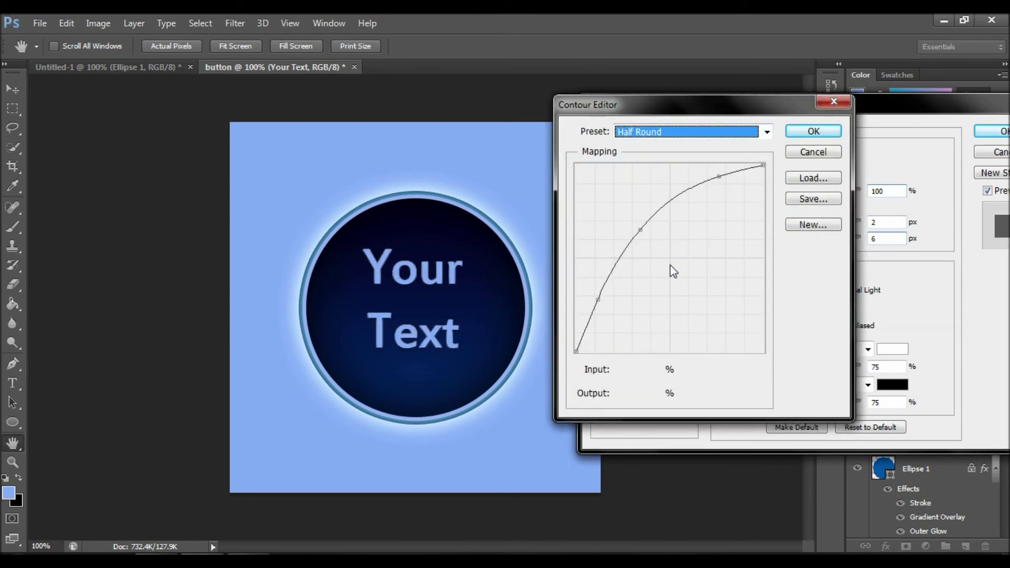
pyautogui.click(669, 135)
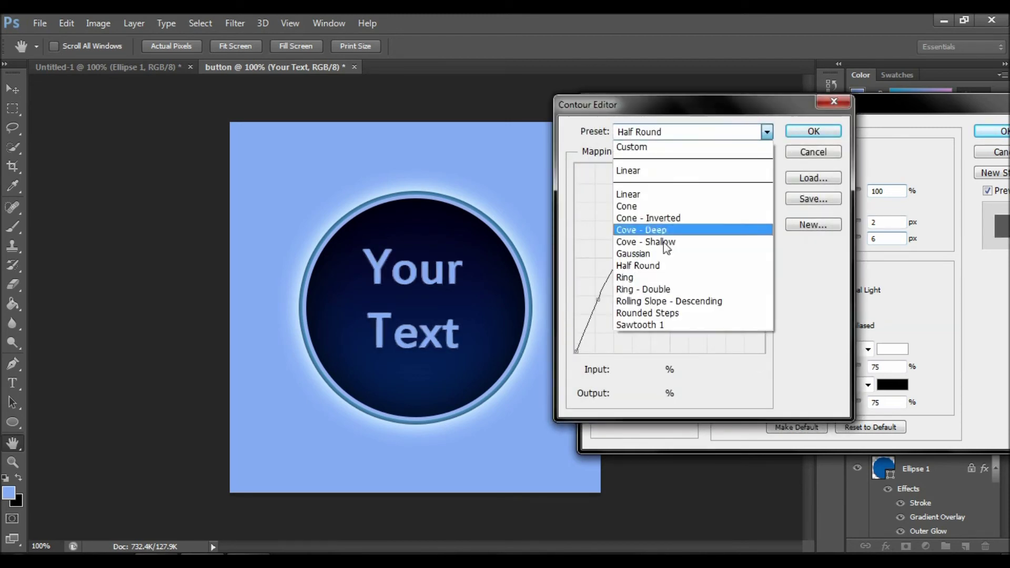
pyautogui.click(664, 278)
pyautogui.click(788, 132)
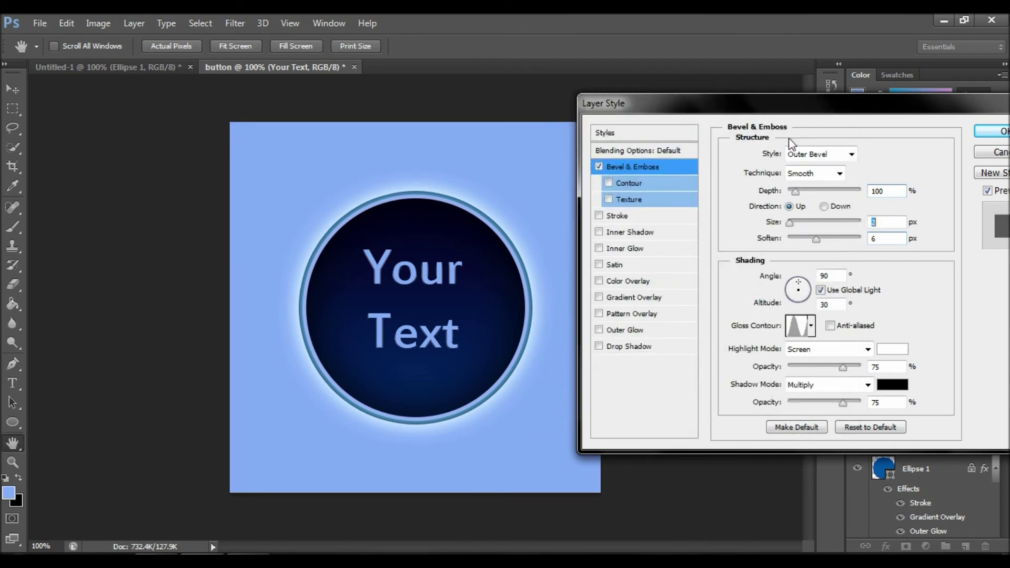
pyautogui.moveTo(788, 222); pyautogui.dragTo(791, 222)
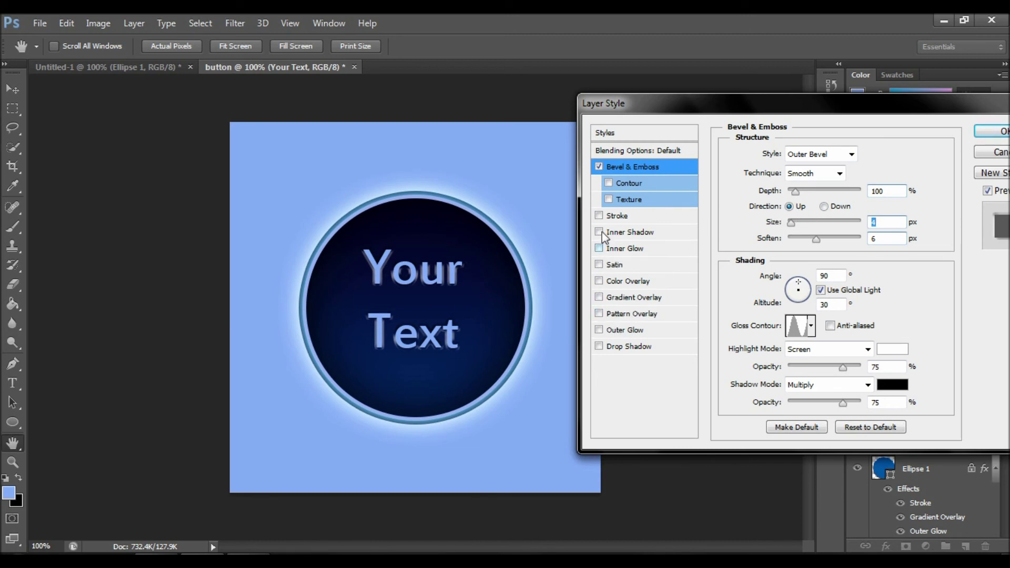
# Add a 3 px dark-blue 0c2f87 stroke to the text and apply the style.
pyautogui.click(611, 220)
pyautogui.click(620, 220)
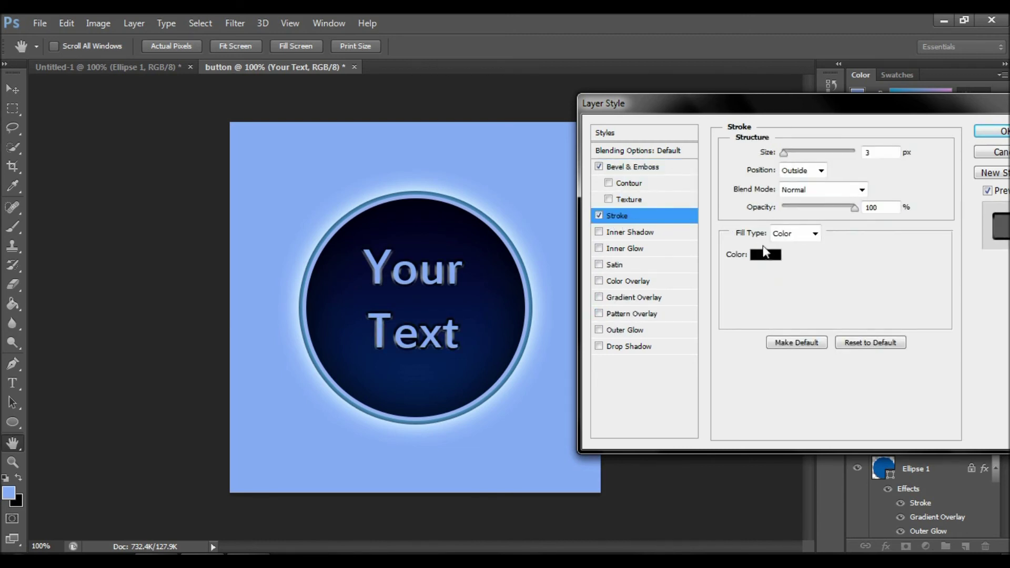
pyautogui.click(766, 254)
pyautogui.click(797, 290)
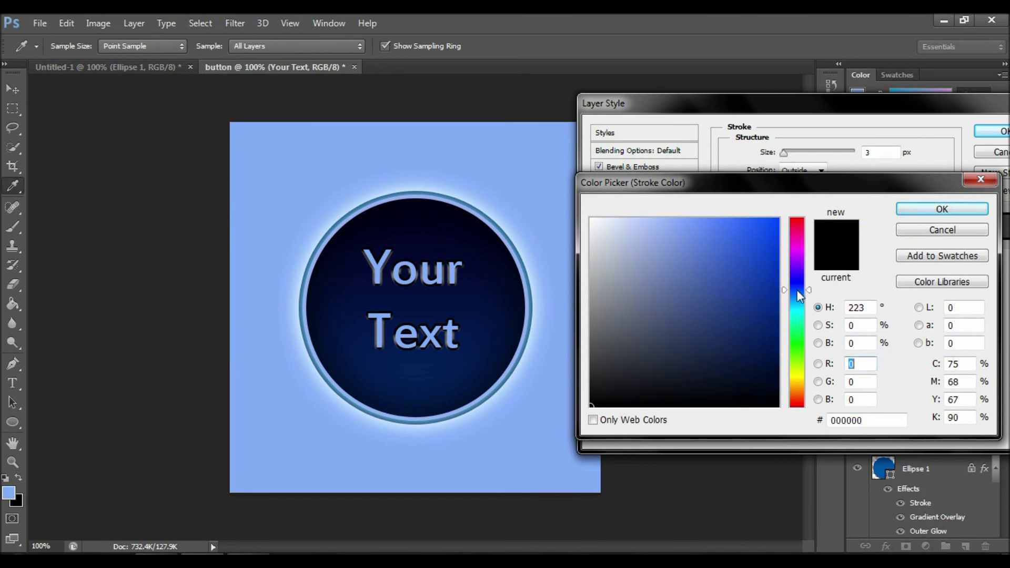
pyautogui.click(767, 295)
pyautogui.click(765, 361)
pyautogui.click(754, 287)
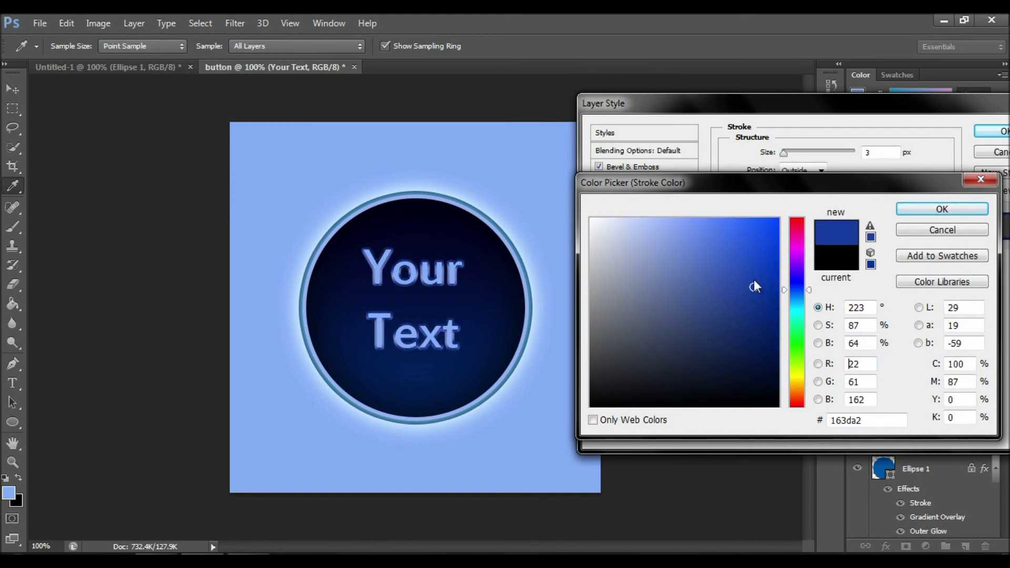
pyautogui.click(763, 309)
pyautogui.click(922, 209)
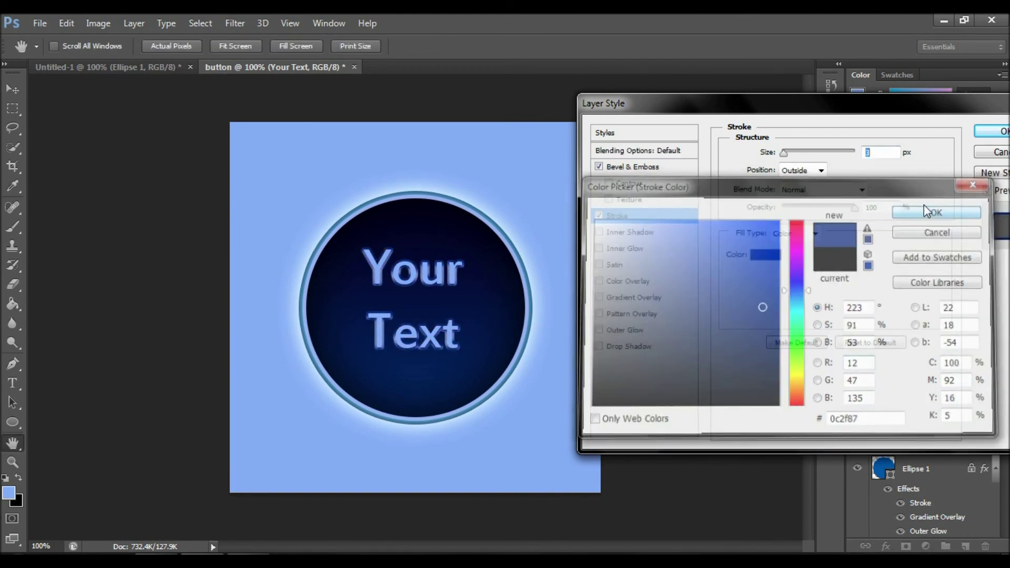
pyautogui.click(983, 131)
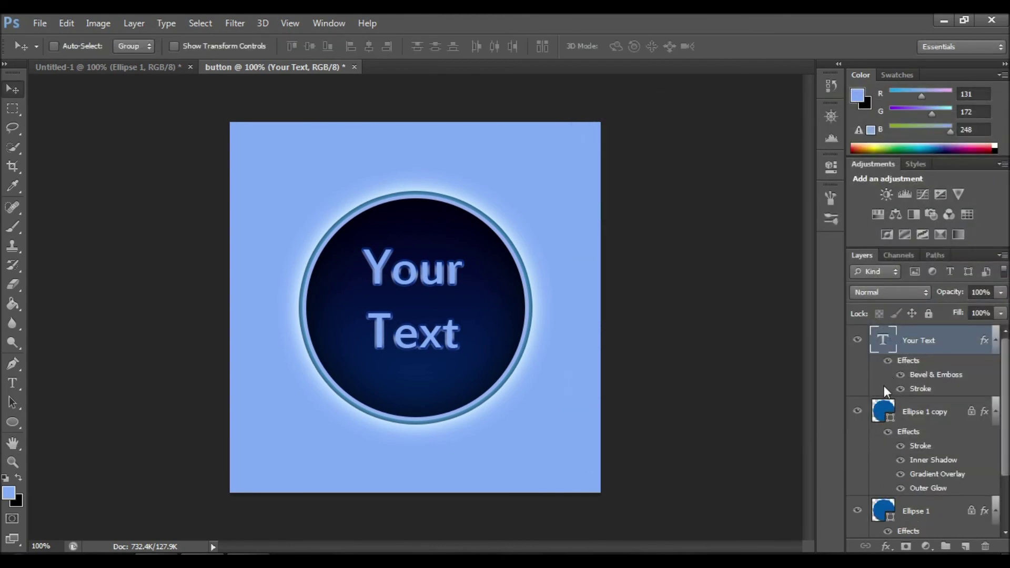